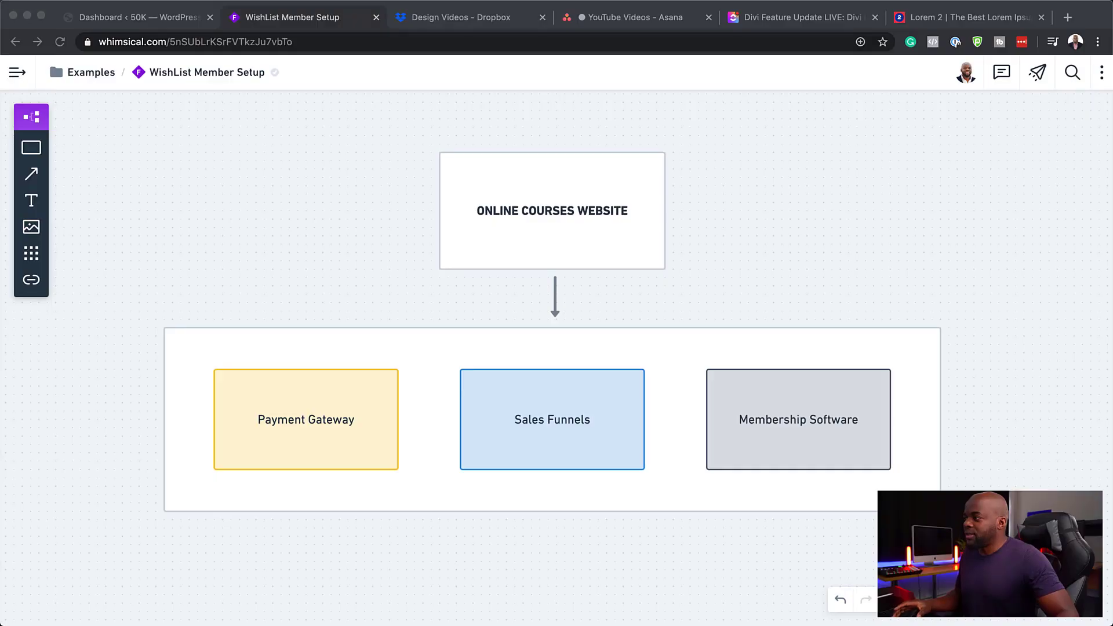
left_click(162, 19)
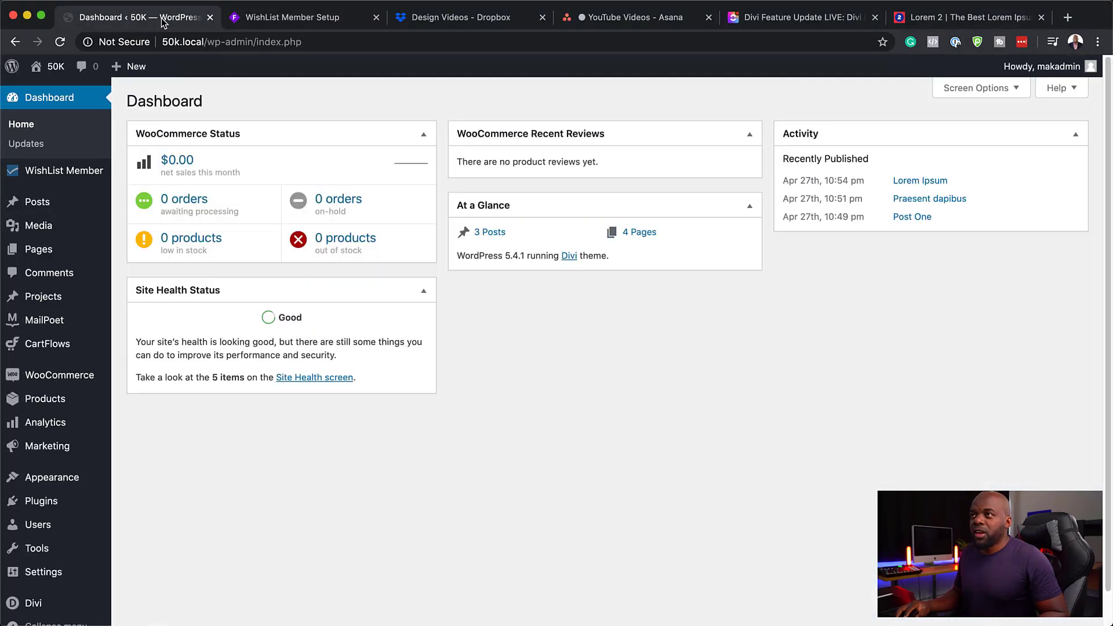
mouse_move(32, 185)
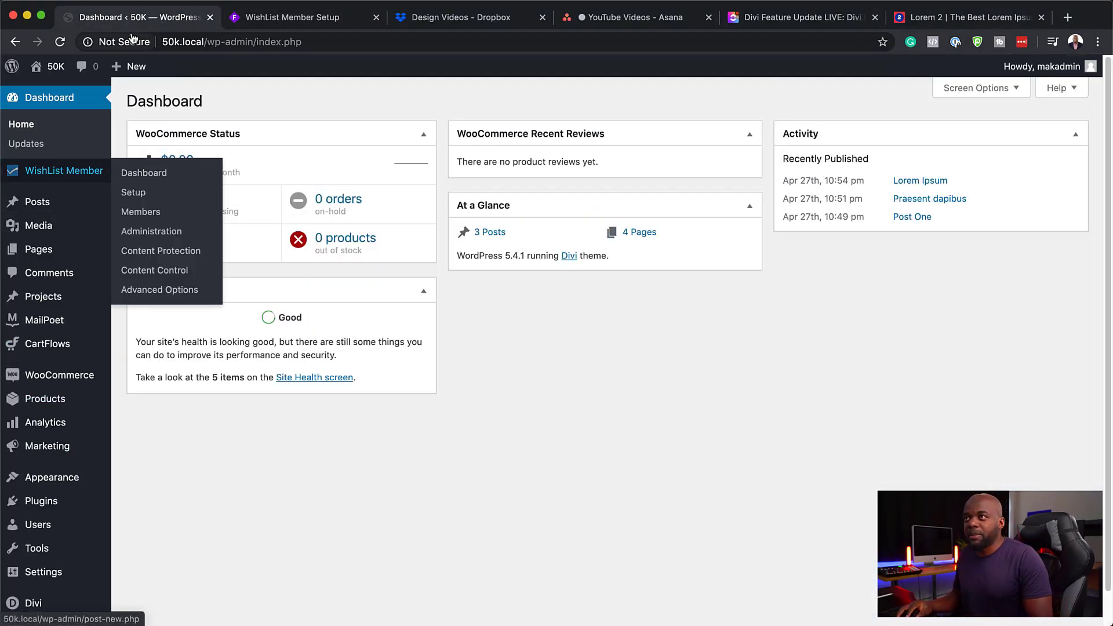
left_click(284, 18)
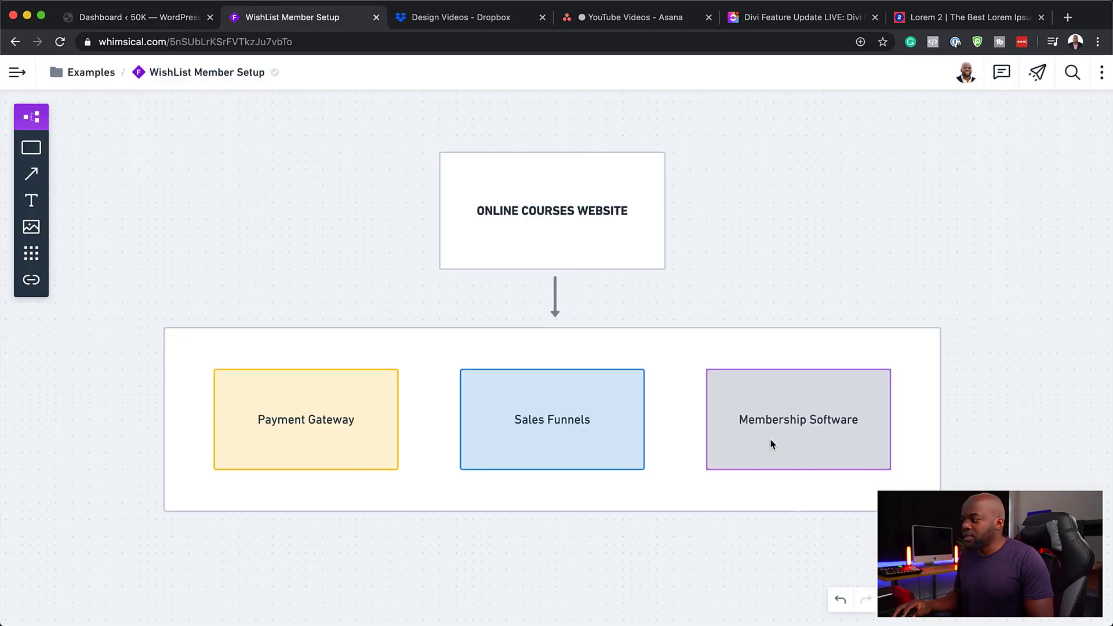
left_click(789, 446)
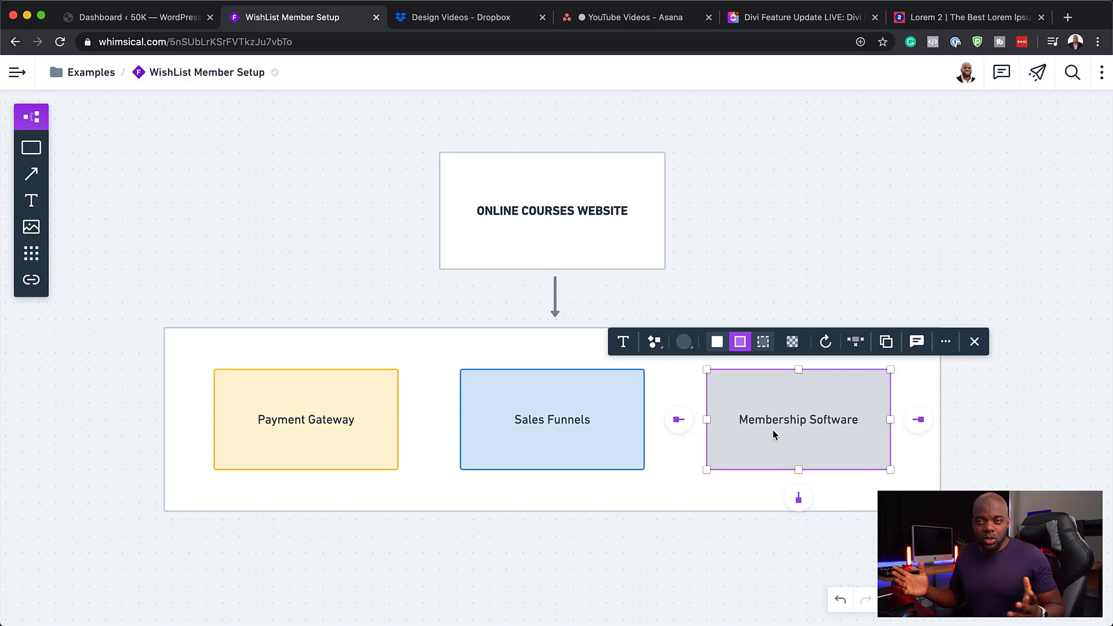
left_click(136, 23)
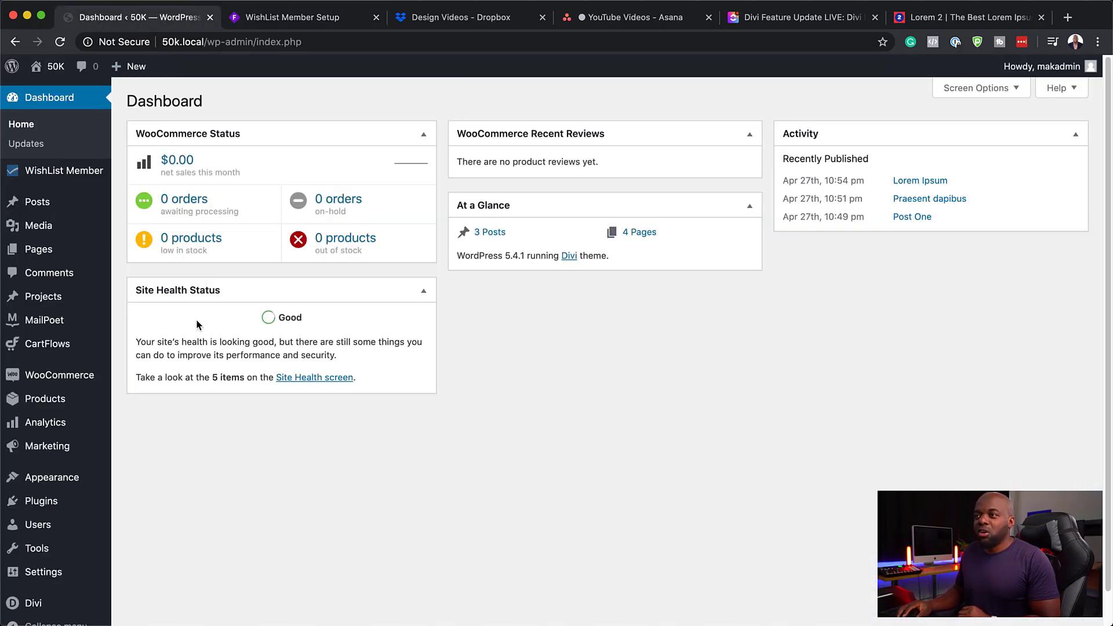
mouse_move(64, 177)
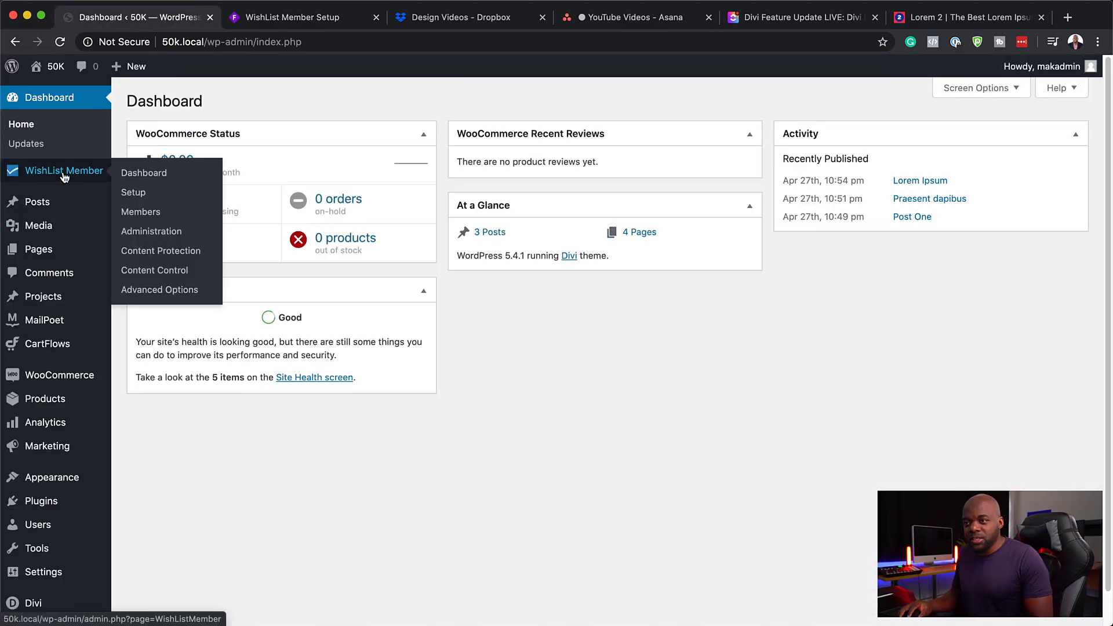
mouse_move(39, 354)
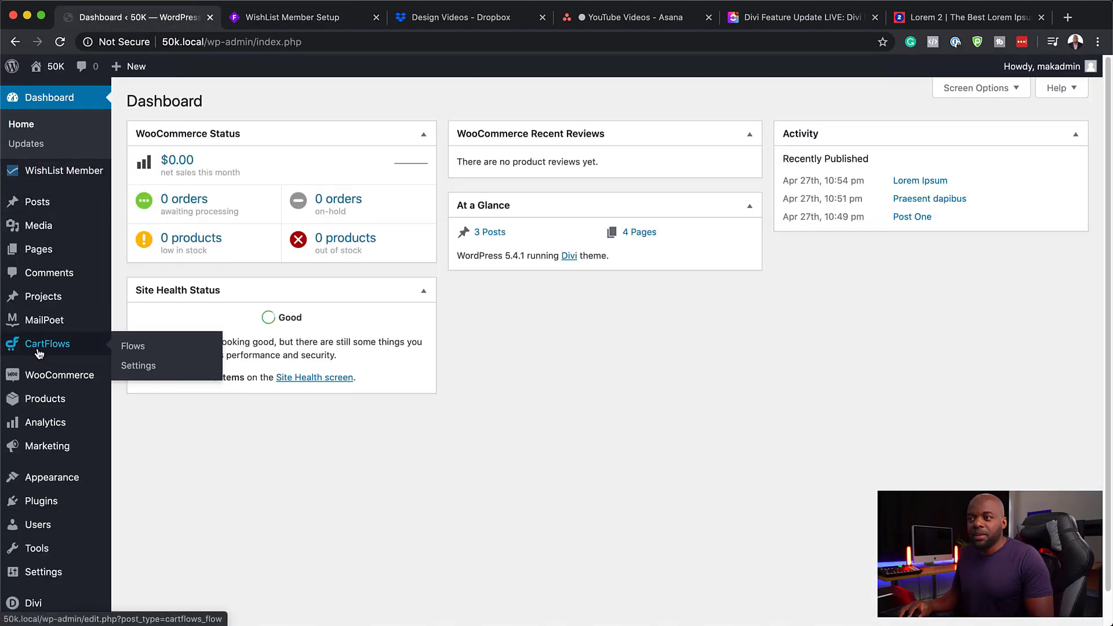
left_click(287, 18)
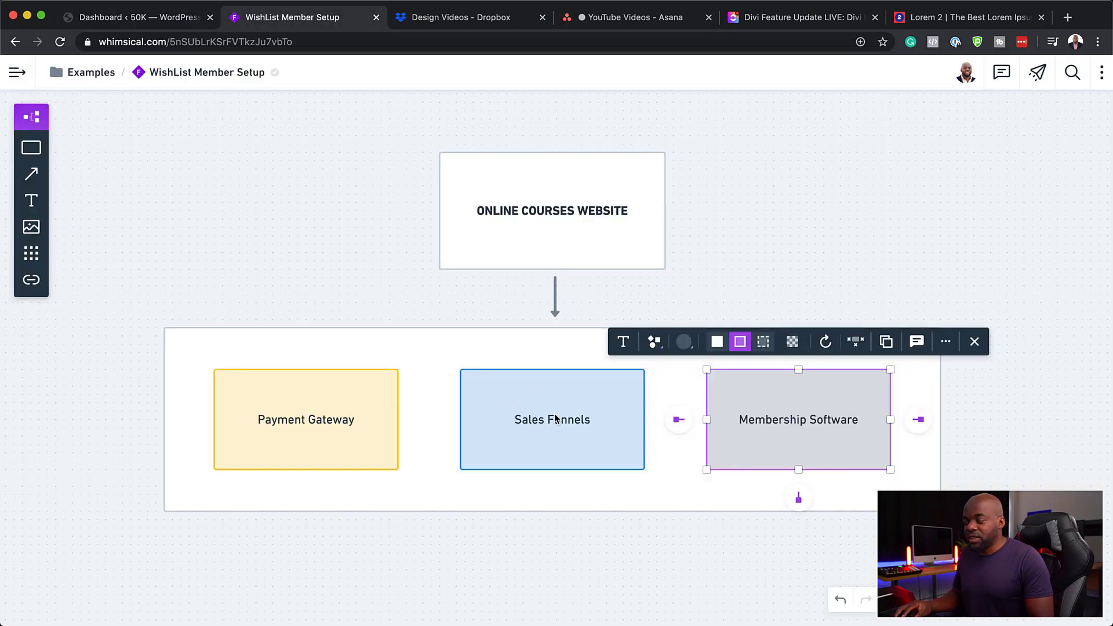
left_click(186, 21)
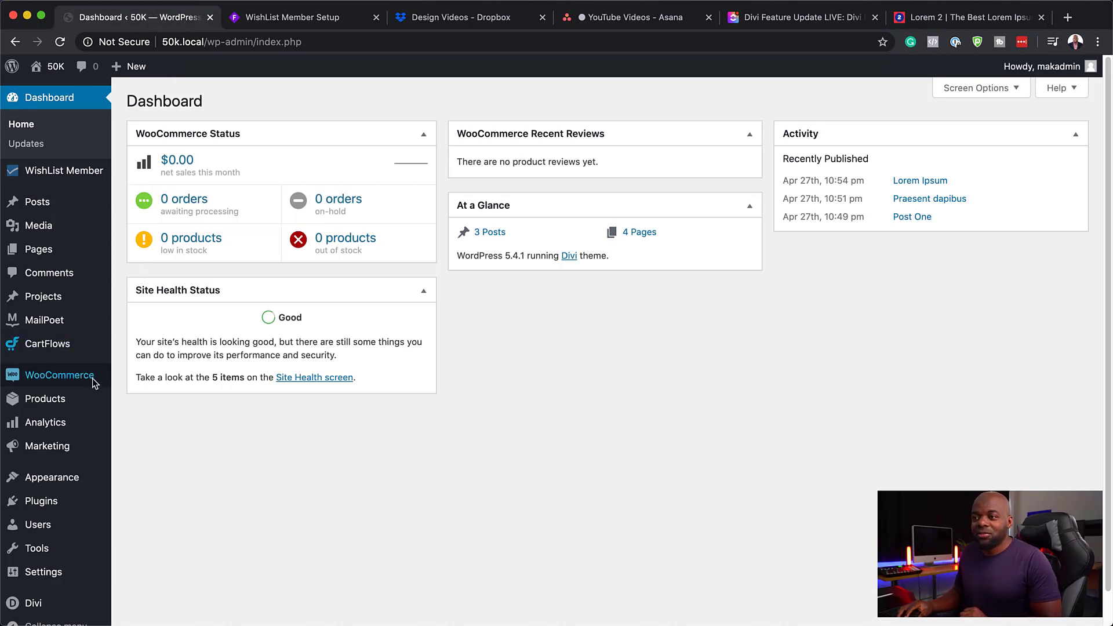
mouse_move(51, 378)
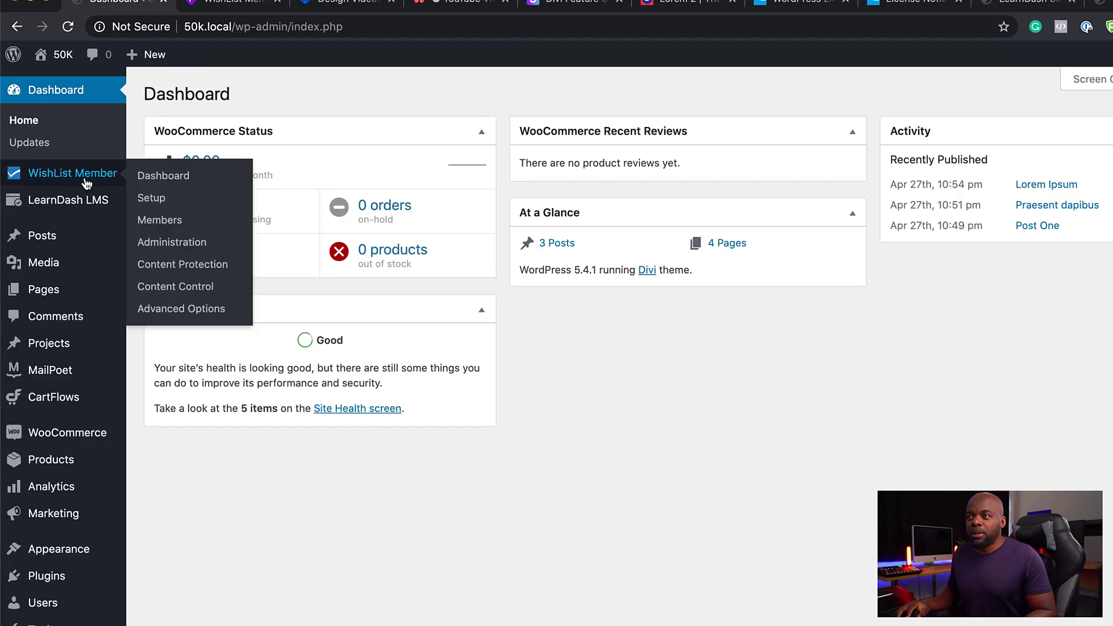
Open the LearnDash Courses list and scroll through it to find the single course, My Course
mouse_move(77, 201)
left_click(161, 227)
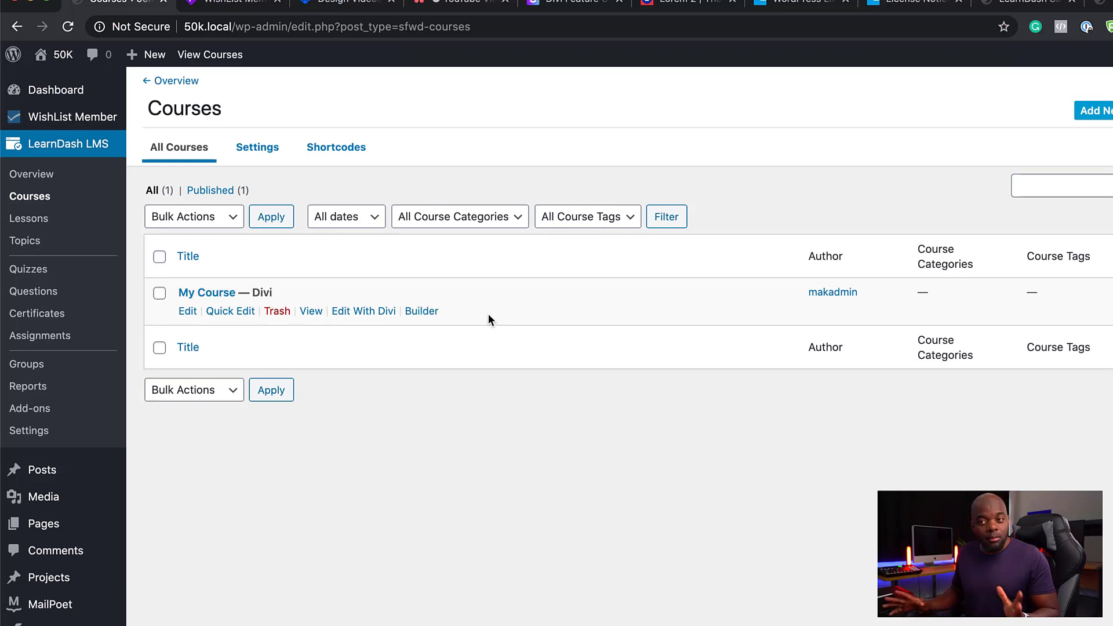
scroll(35, 481, "down", 3)
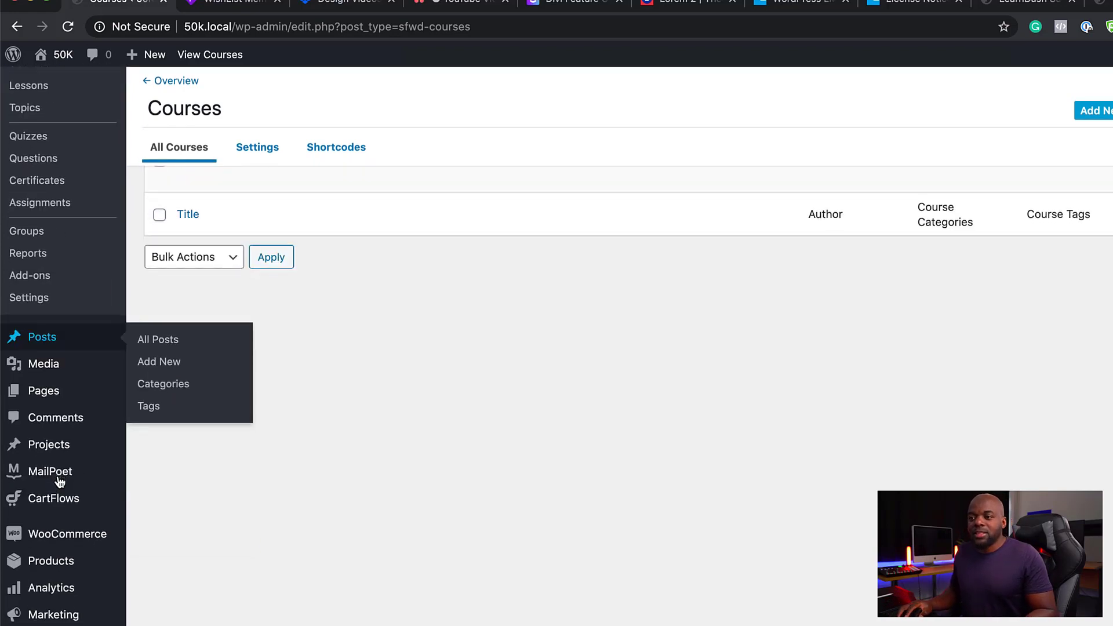
scroll(59, 482, "down", 2)
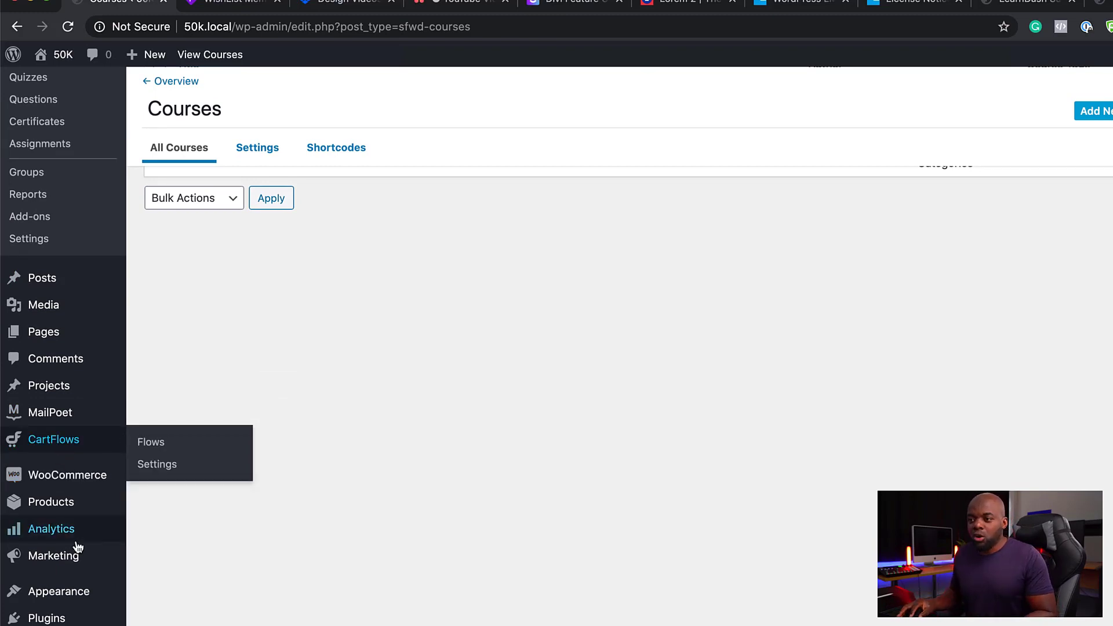
Open the My Course product from All Products and review its $97 simple-product data
mouse_move(31, 508)
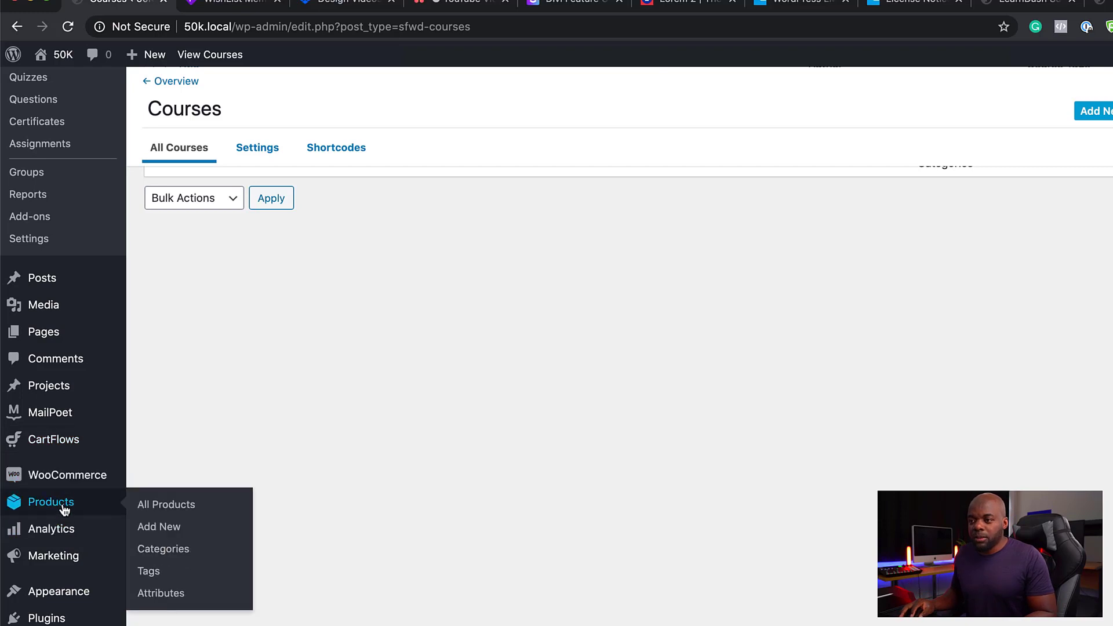
left_click(164, 510)
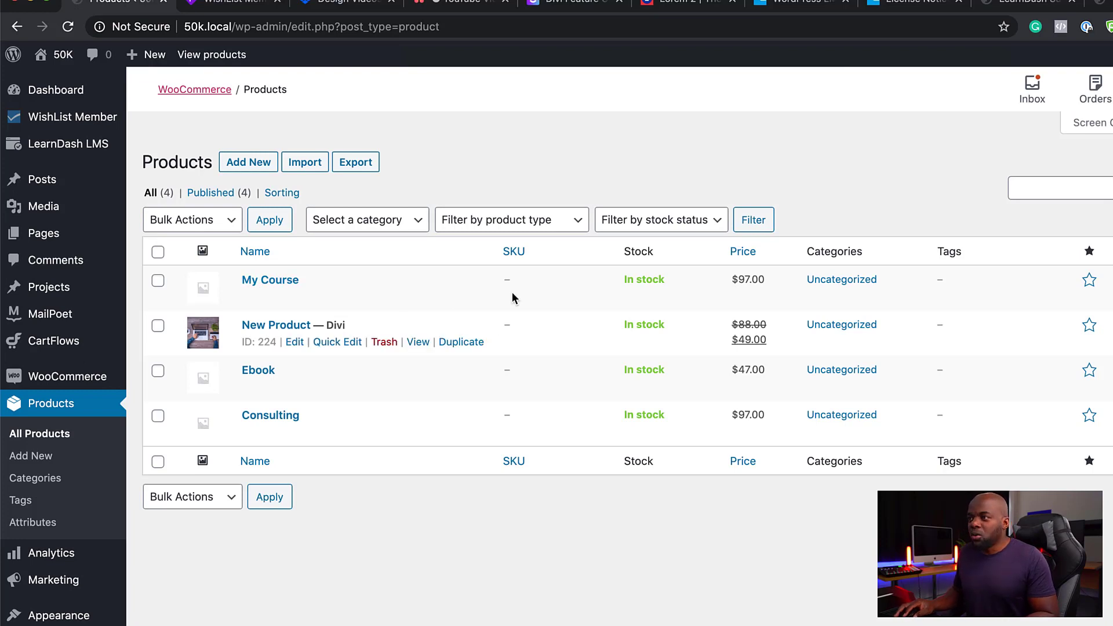
left_click(296, 298)
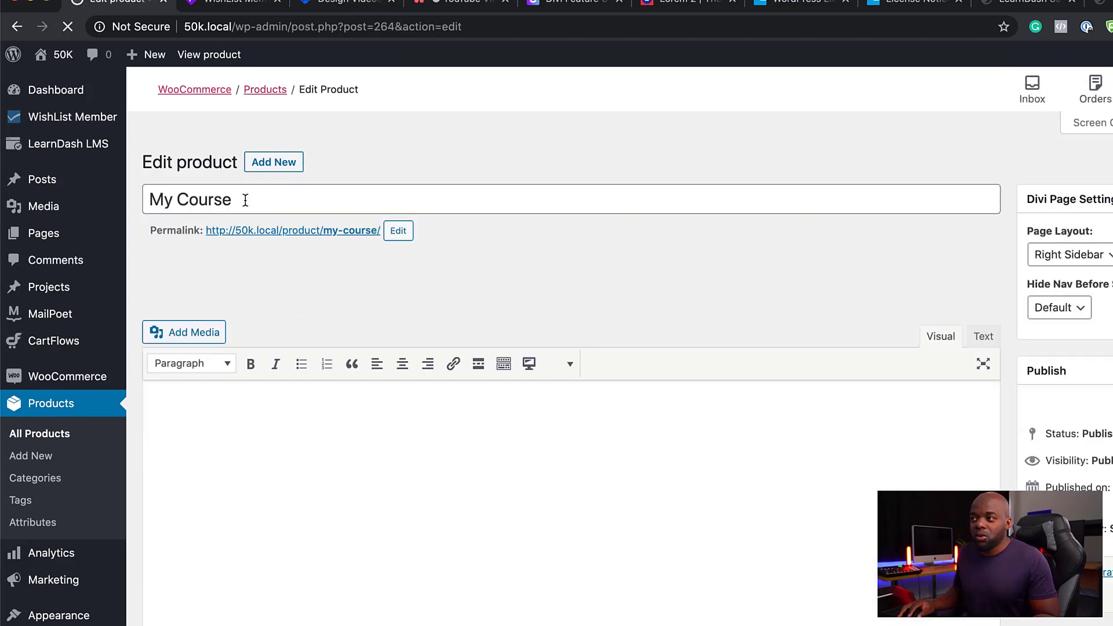
scroll(573, 537, "down", 3)
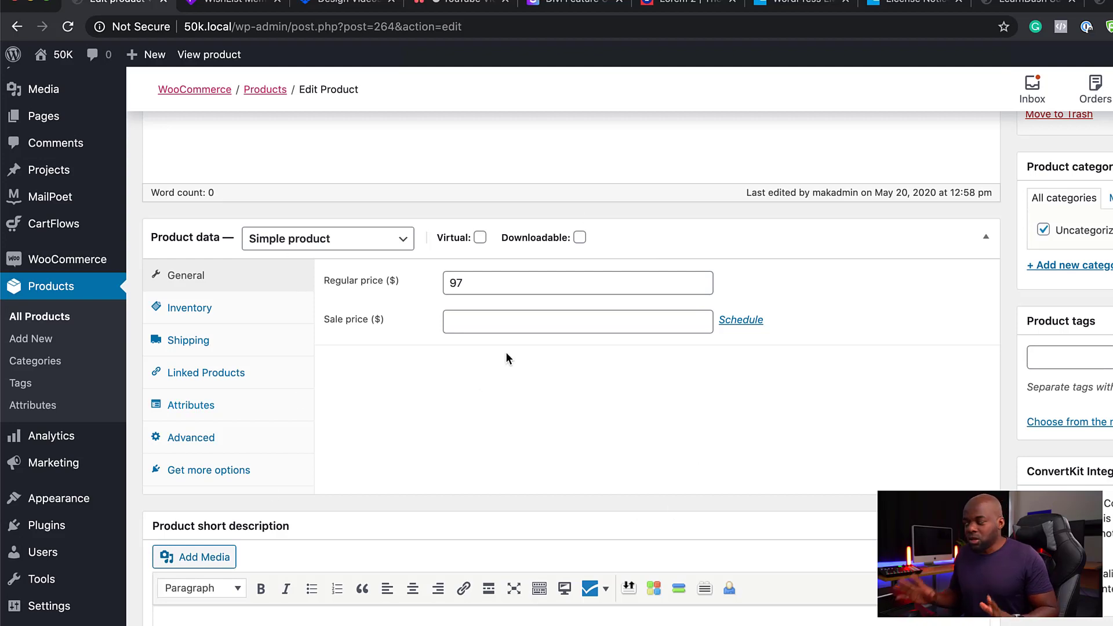
scroll(838, 483, "up", 10)
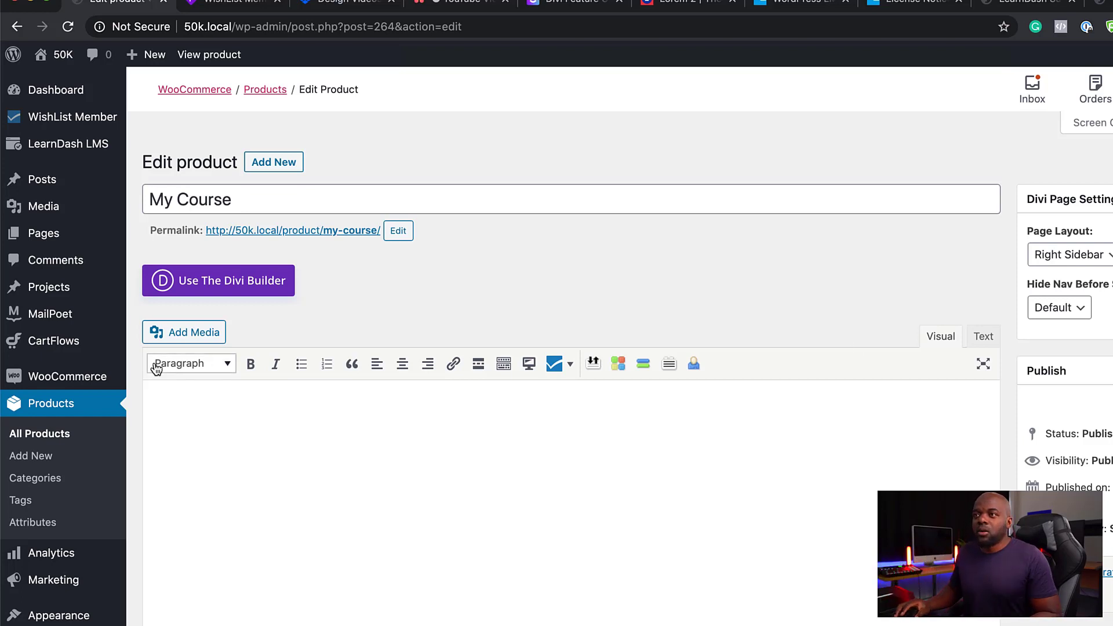
Install and activate the WooCommerce for LearnDash add-on from LearnDash LMS Add-ons
mouse_move(97, 149)
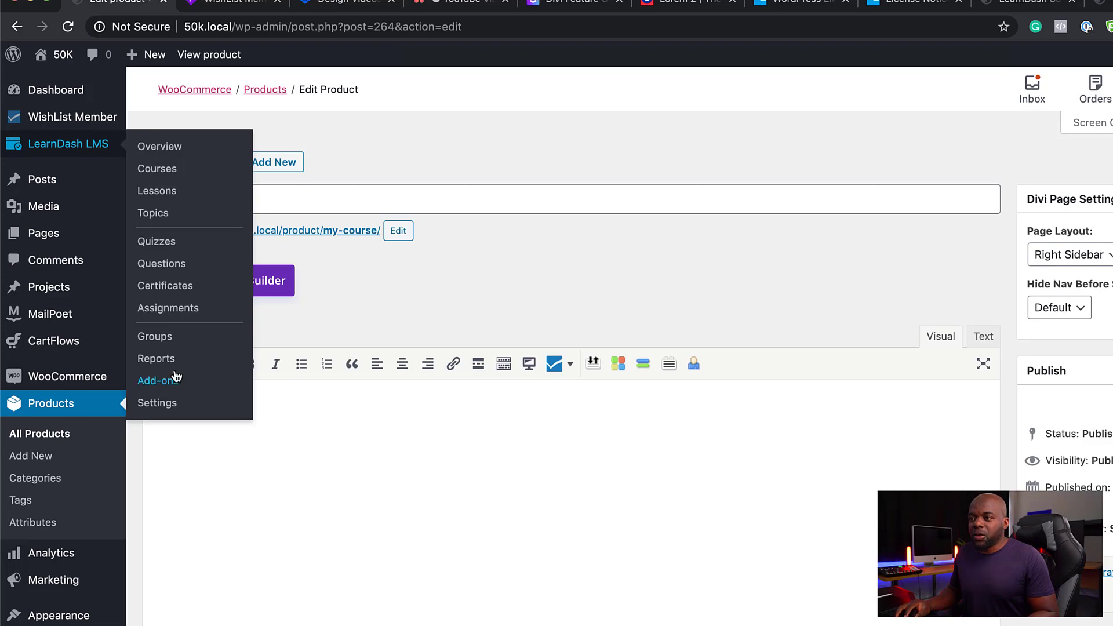
left_click(174, 382)
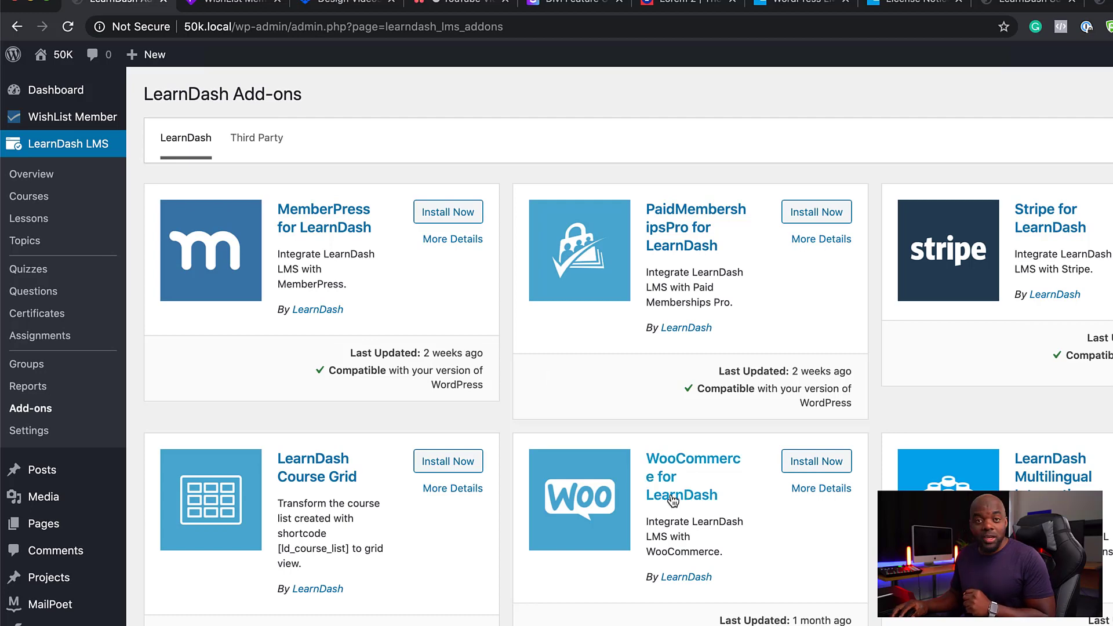
left_click(826, 466)
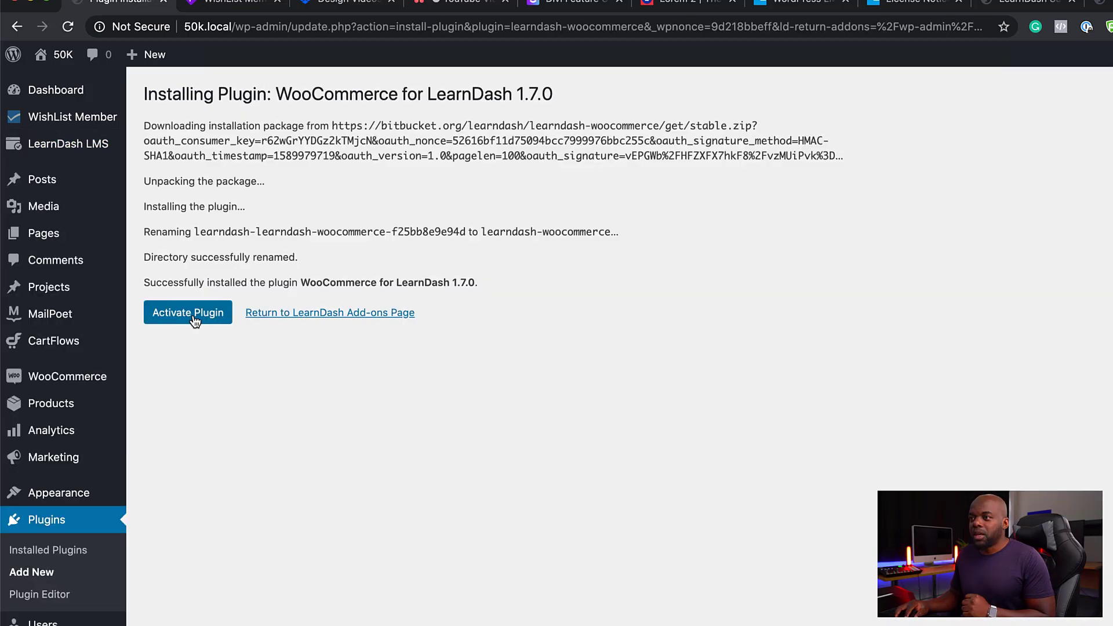
left_click(193, 319)
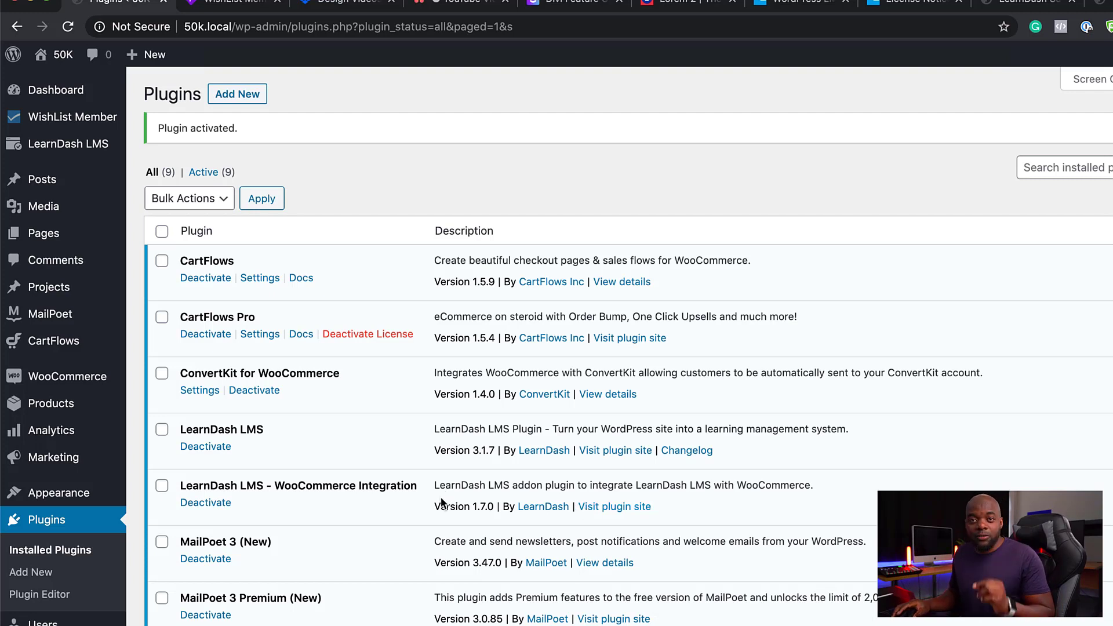
mouse_move(83, 317)
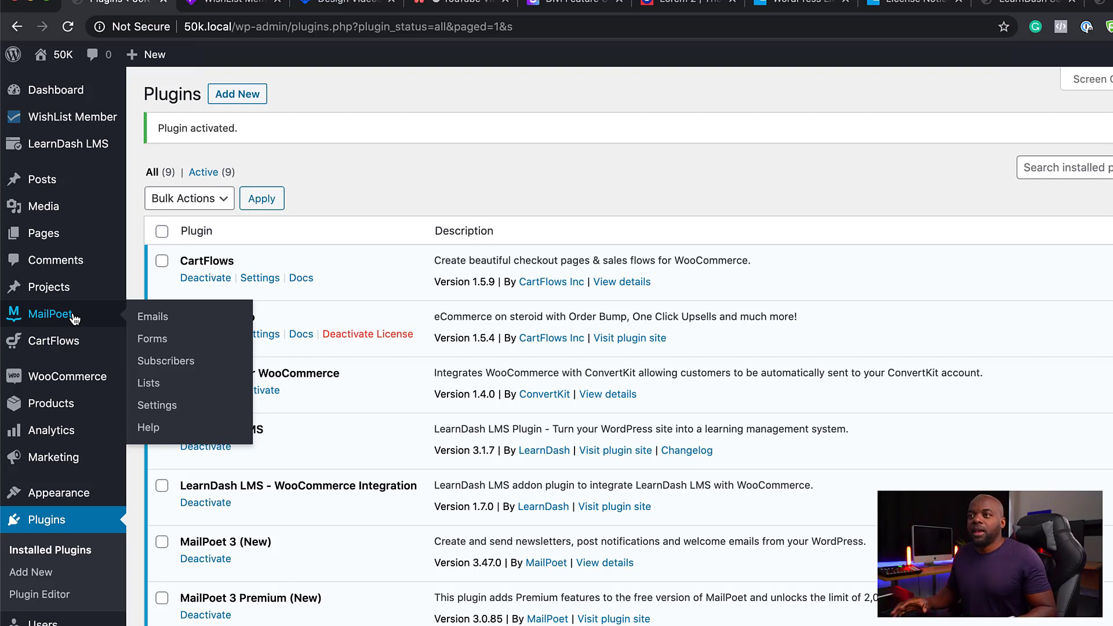
mouse_move(61, 123)
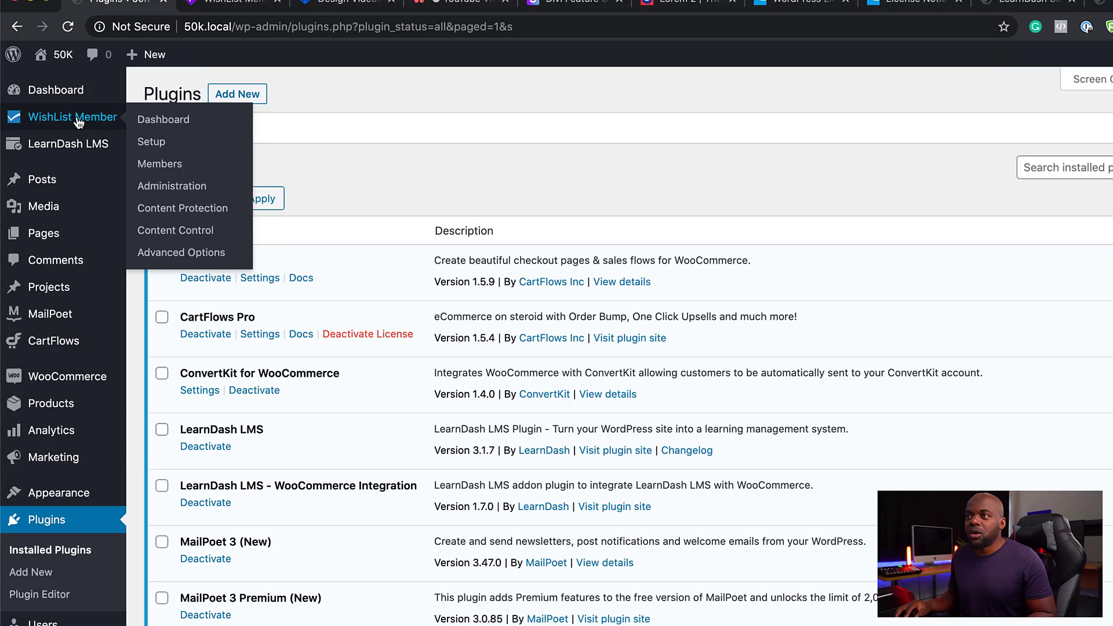
Switch on the WooCommerce payment integration in WishList Member's Setup > Integrations
left_click(158, 149)
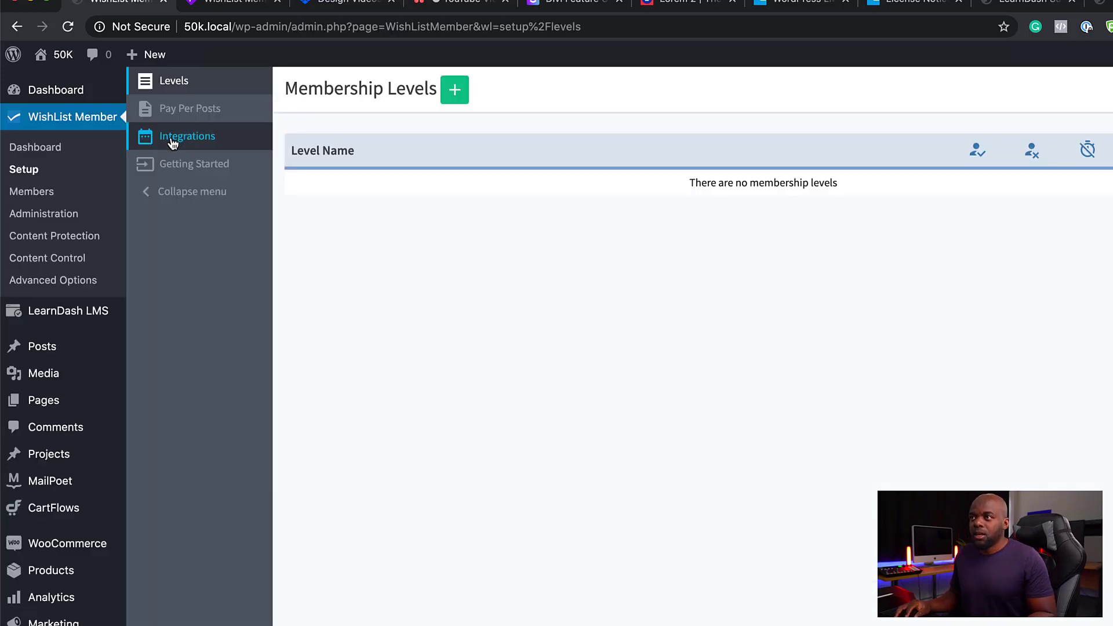
left_click(174, 141)
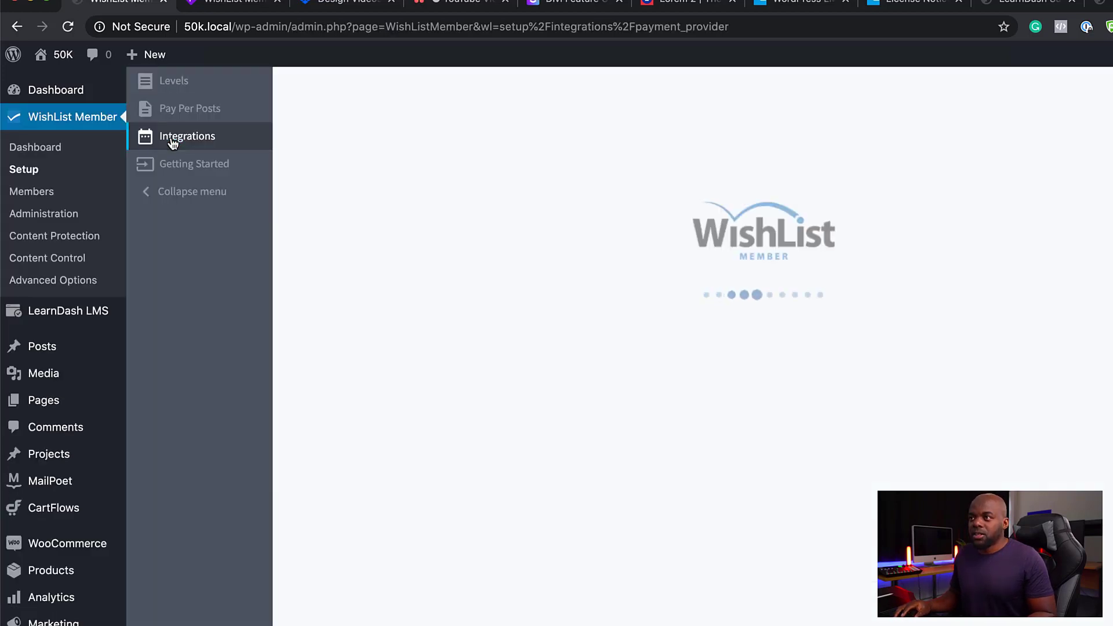
scroll(490, 409, "down", 5)
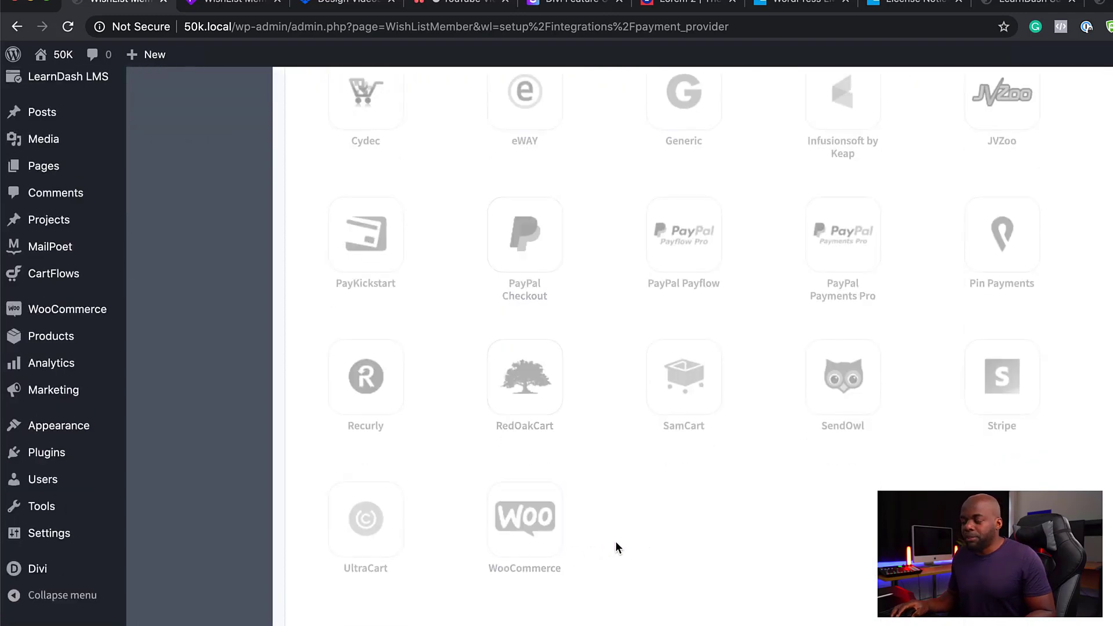
left_click(527, 510)
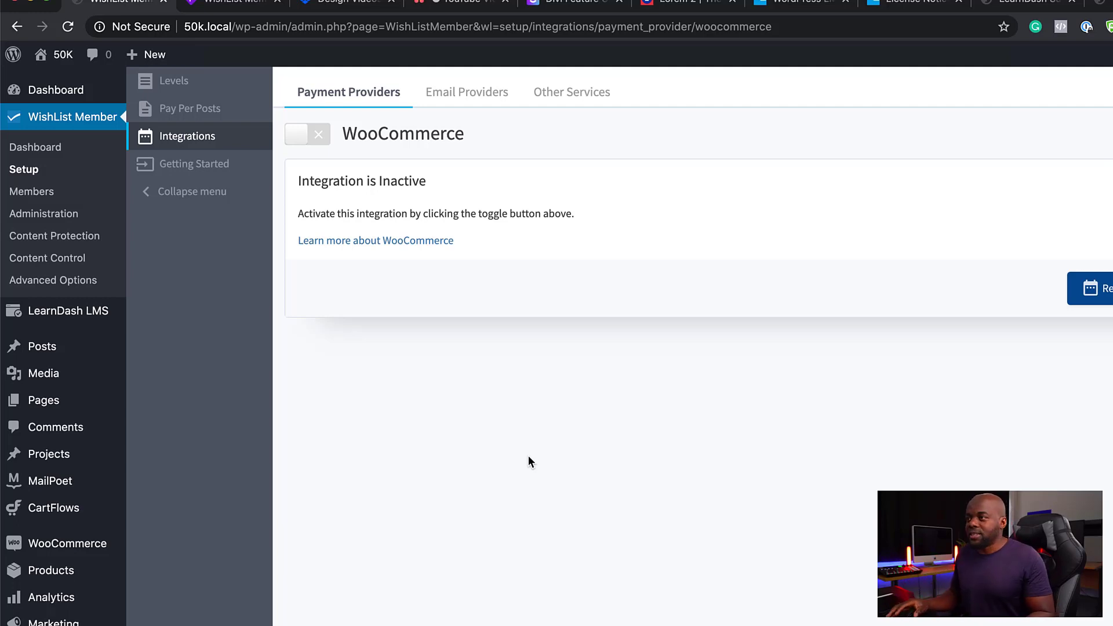
left_click(322, 139)
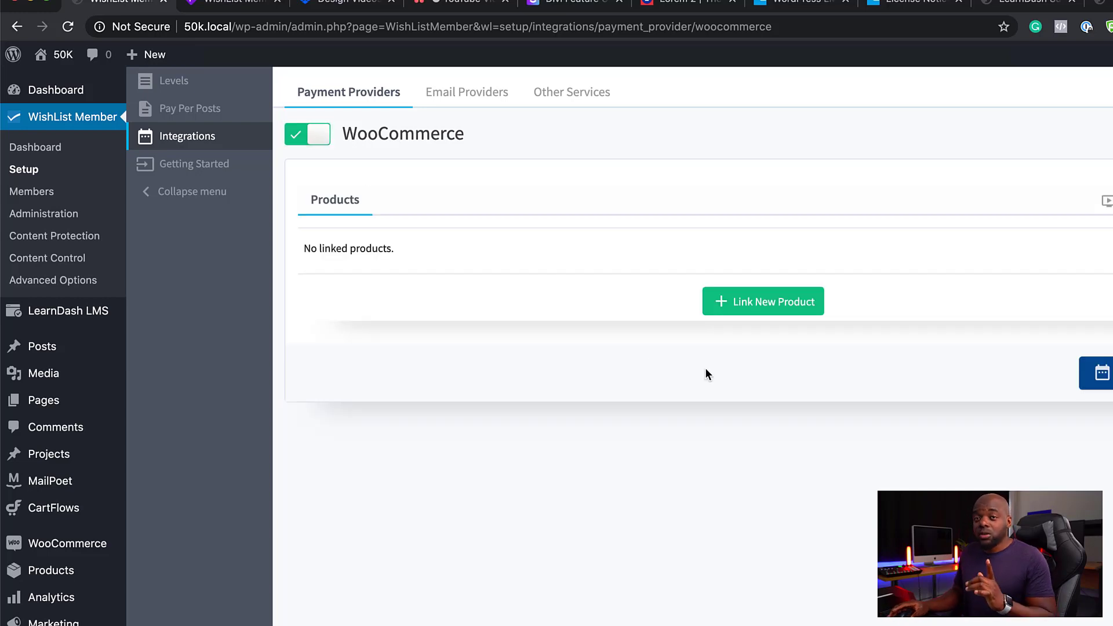
left_click(773, 312)
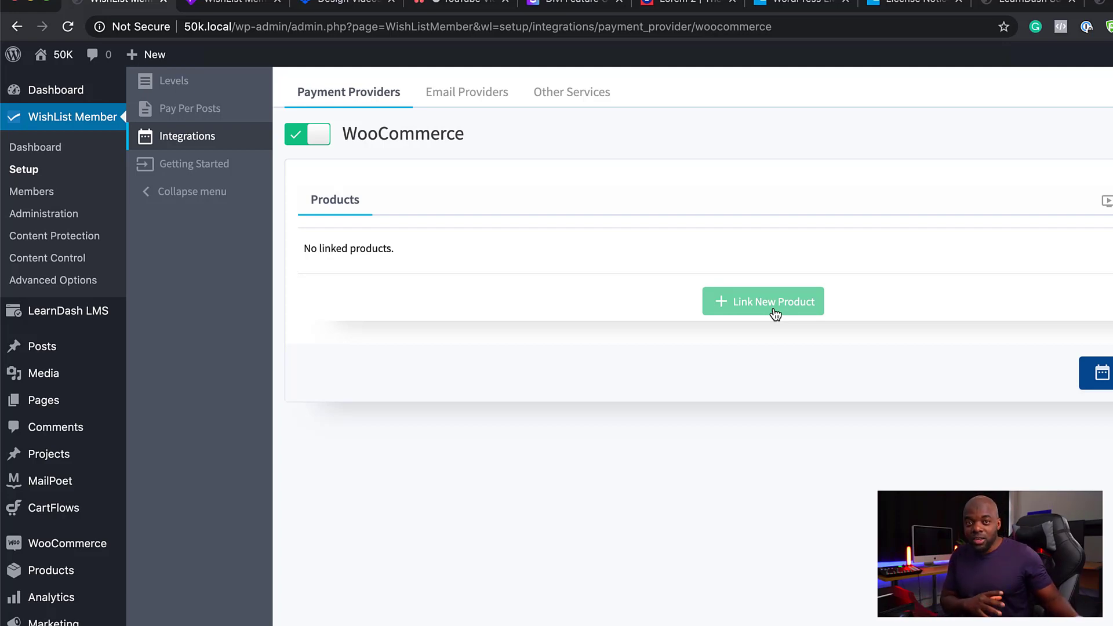
Link the WooCommerce product My Course in WishList Member, leaving Access empty, and save
left_click(773, 310)
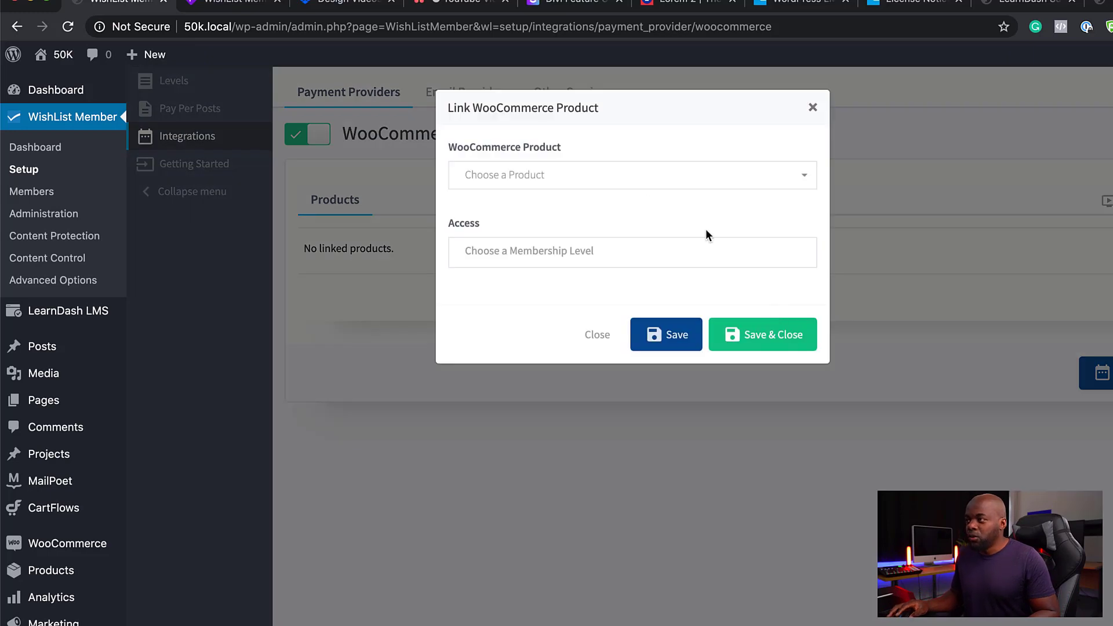
left_click(544, 176)
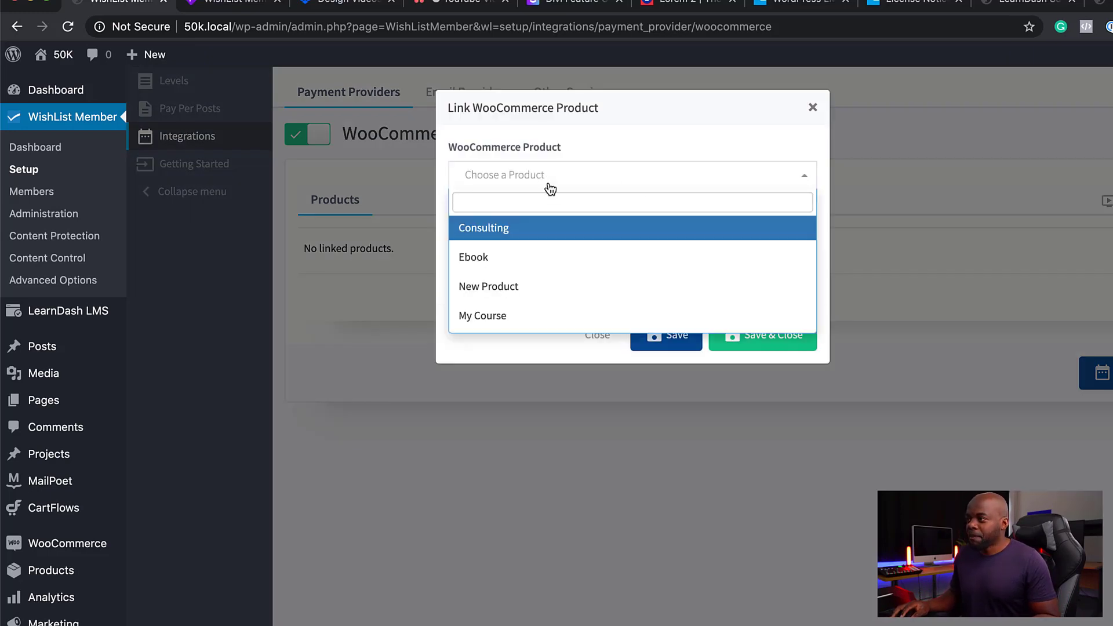
left_click(505, 316)
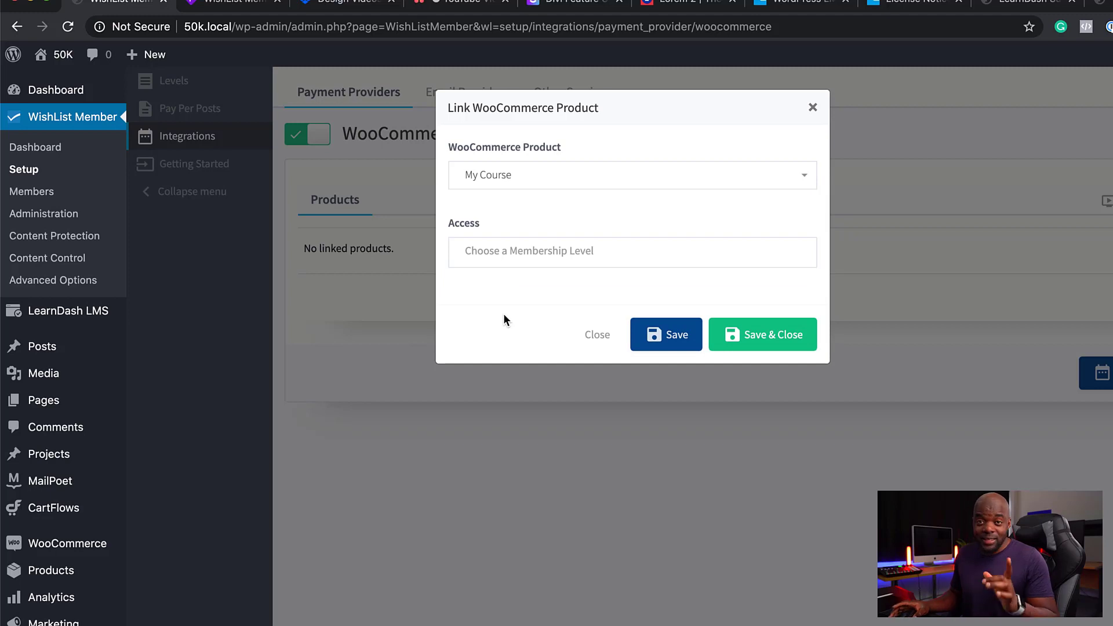
left_click(500, 252)
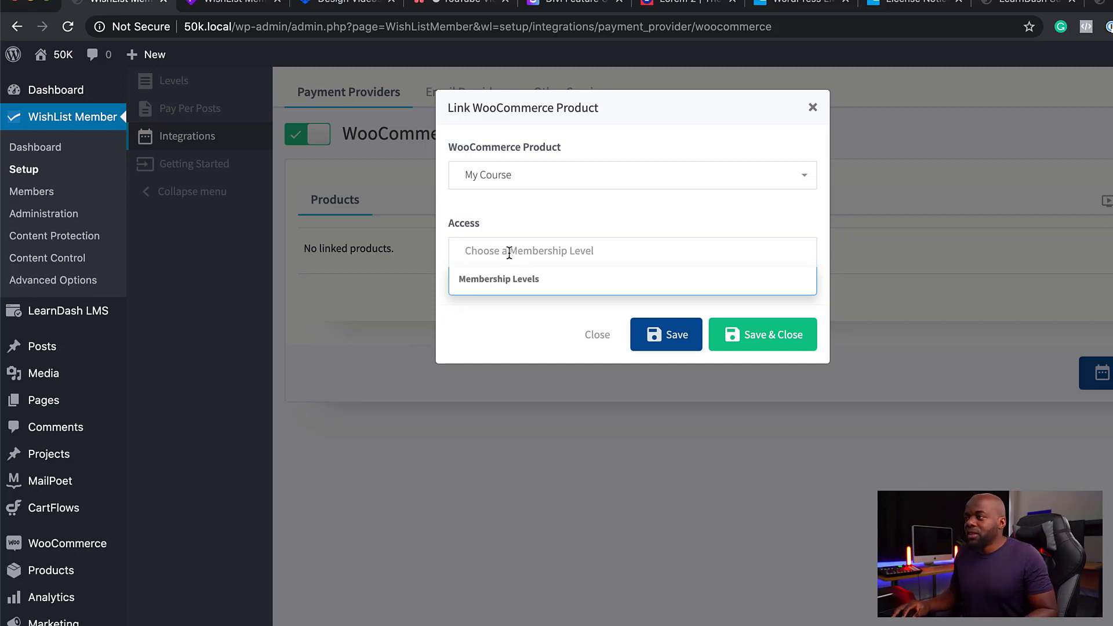
left_click(505, 213)
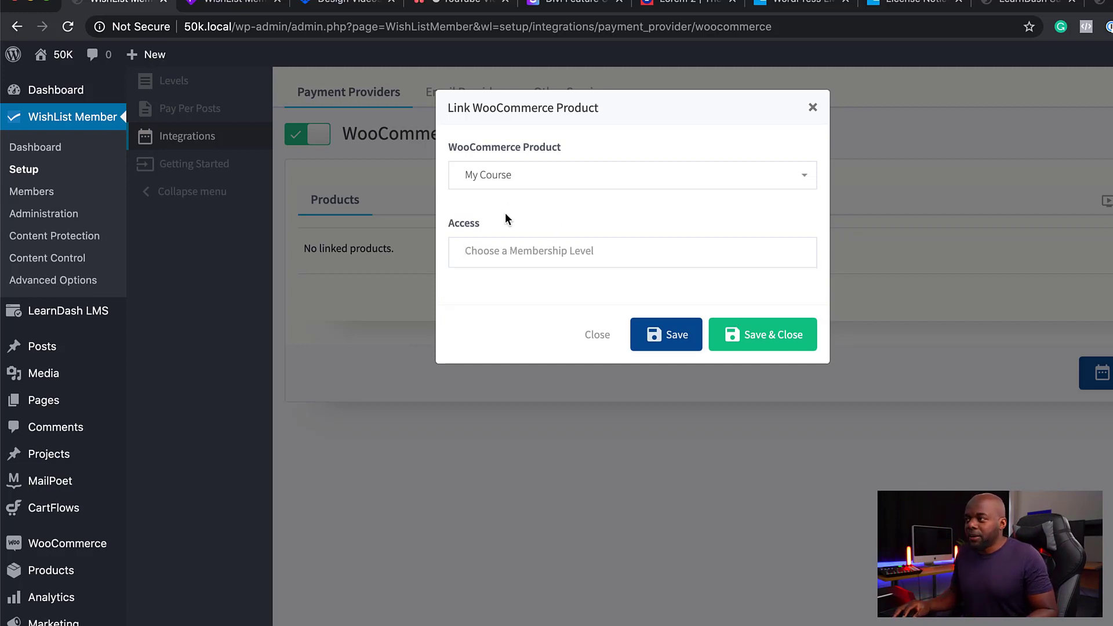
left_click(763, 330)
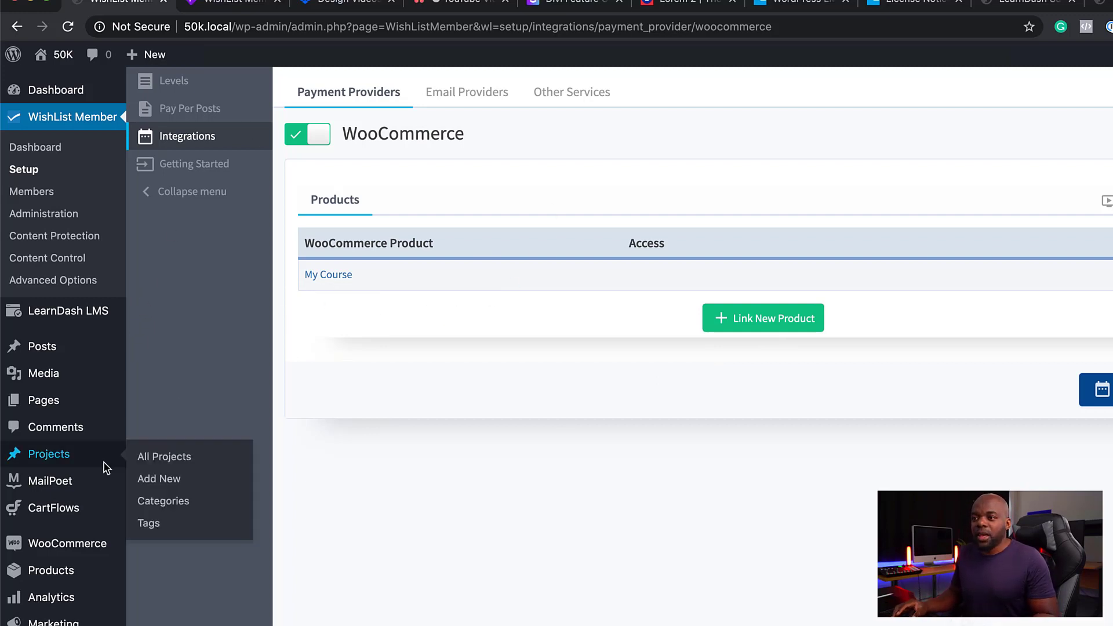
mouse_move(77, 485)
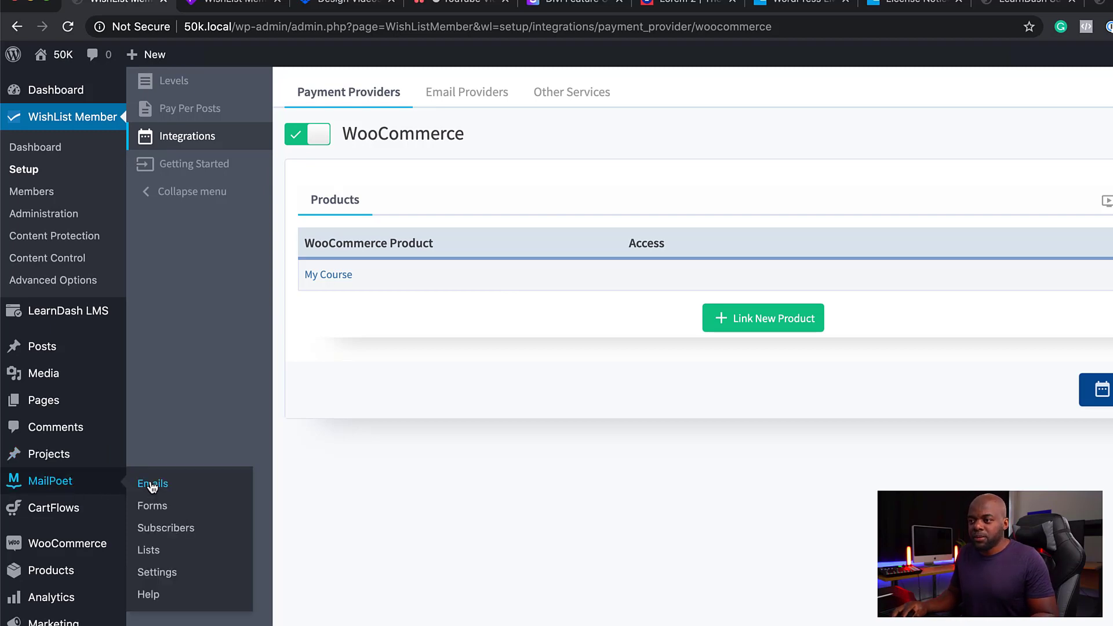
Create a MailPoet list named 'My Course List' with description 'Members of my course list'
left_click(149, 550)
mouse_move(246, 343)
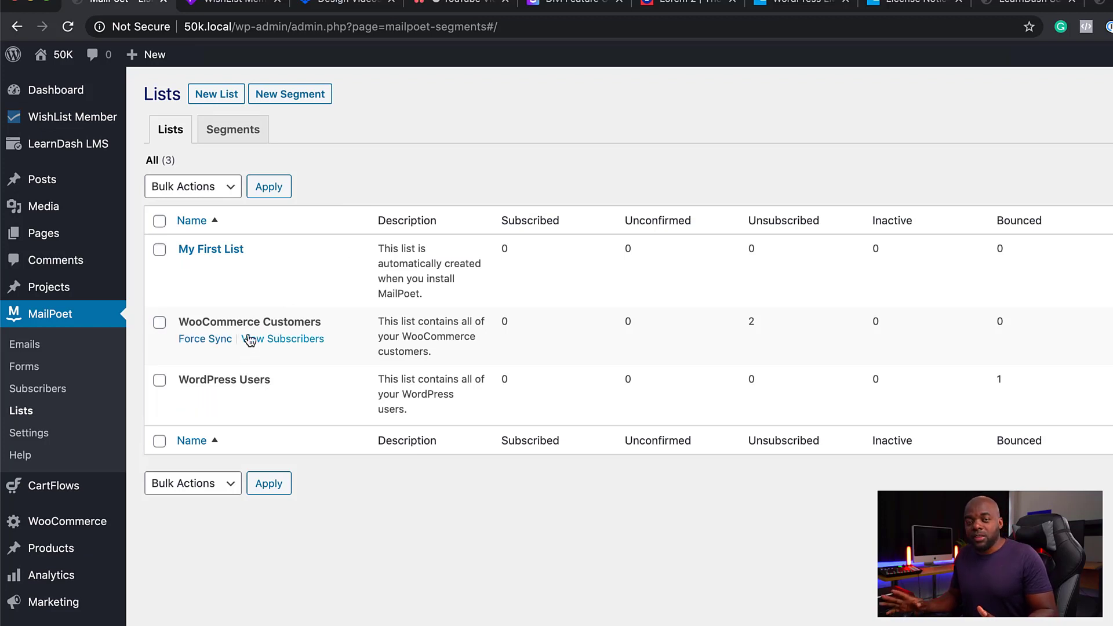
left_click(219, 98)
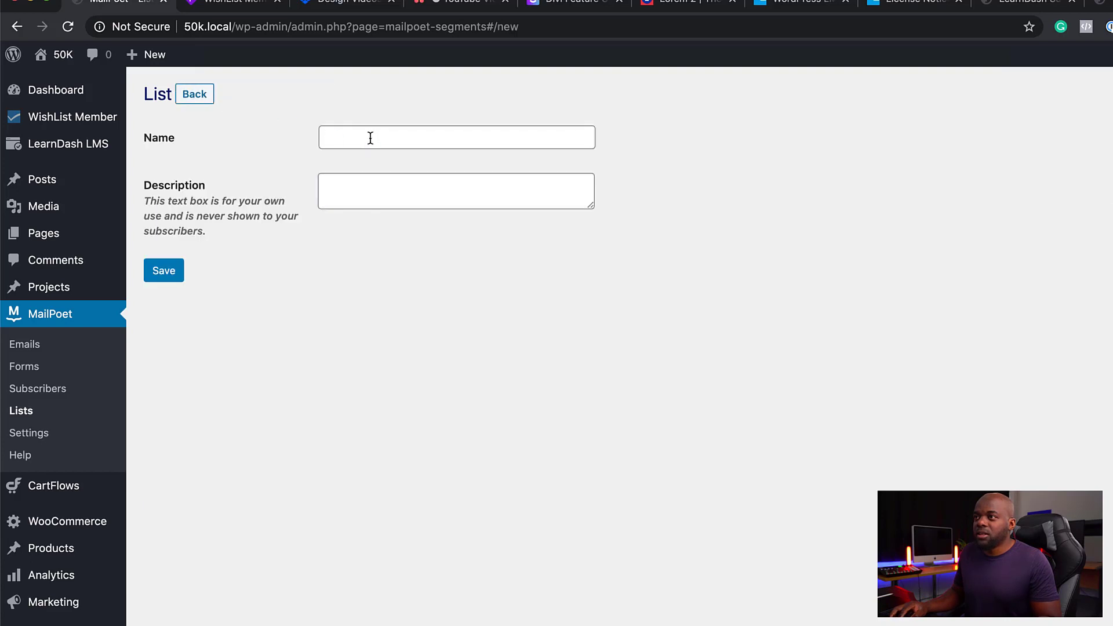
left_click(370, 138)
type("My Course List")
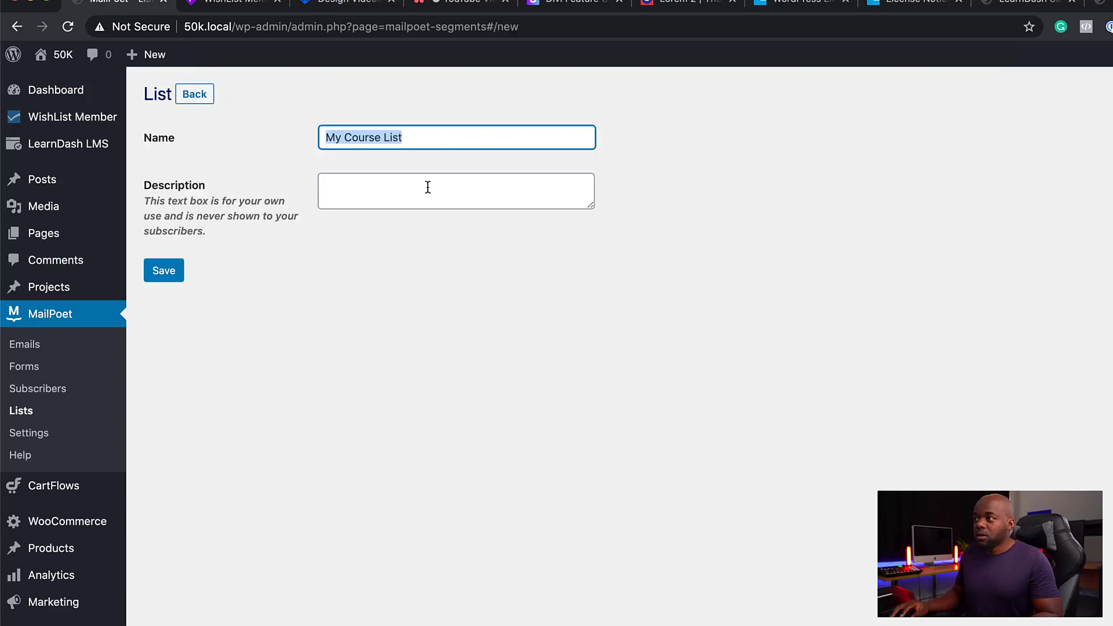
left_click(426, 190)
type("Members of my course list")
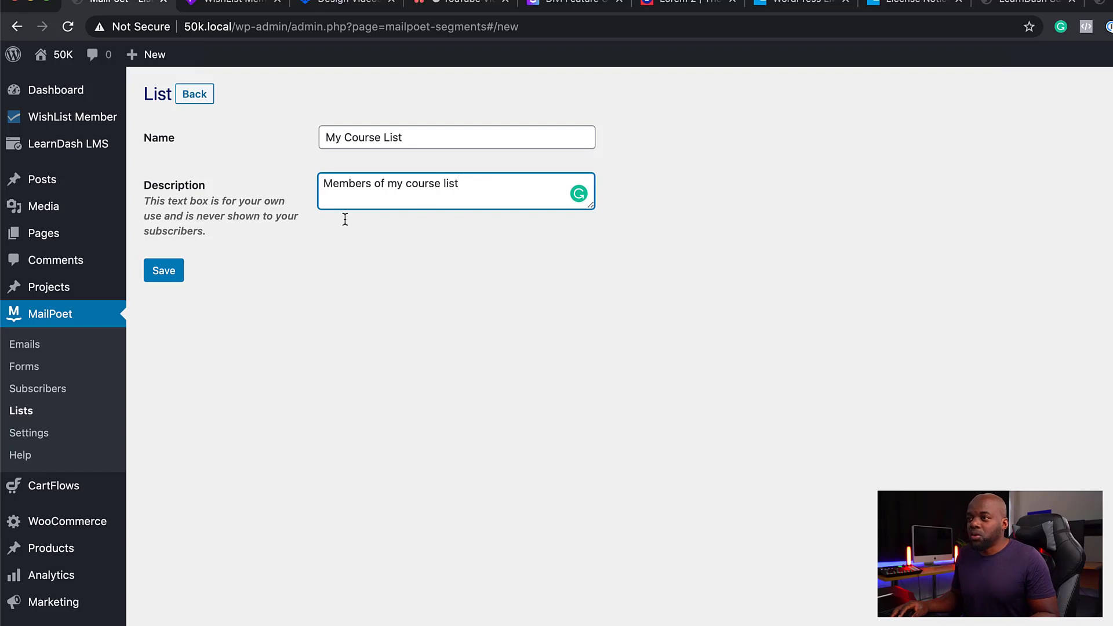
left_click(165, 271)
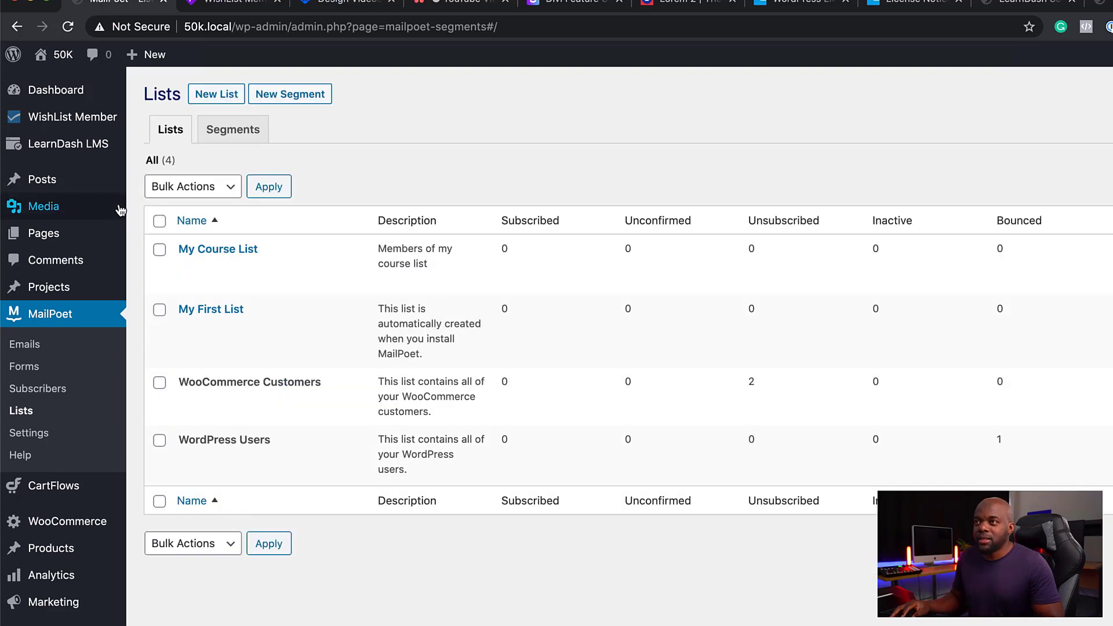
mouse_move(87, 120)
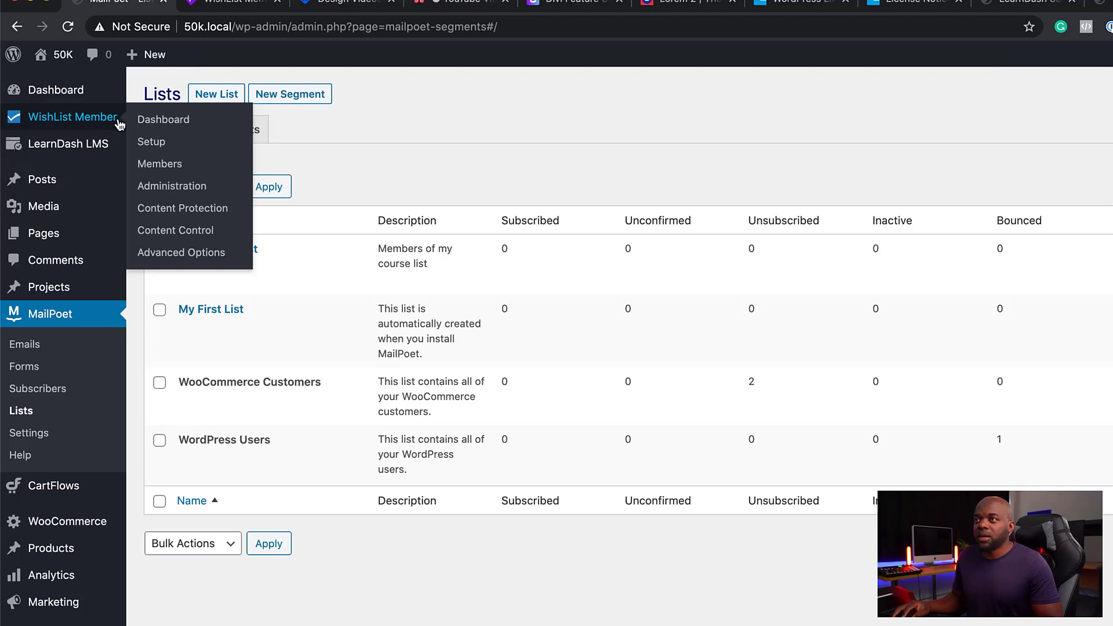
Add the WishList Member level 'Bought My Course' and review its Registrations and Access settings
left_click(155, 142)
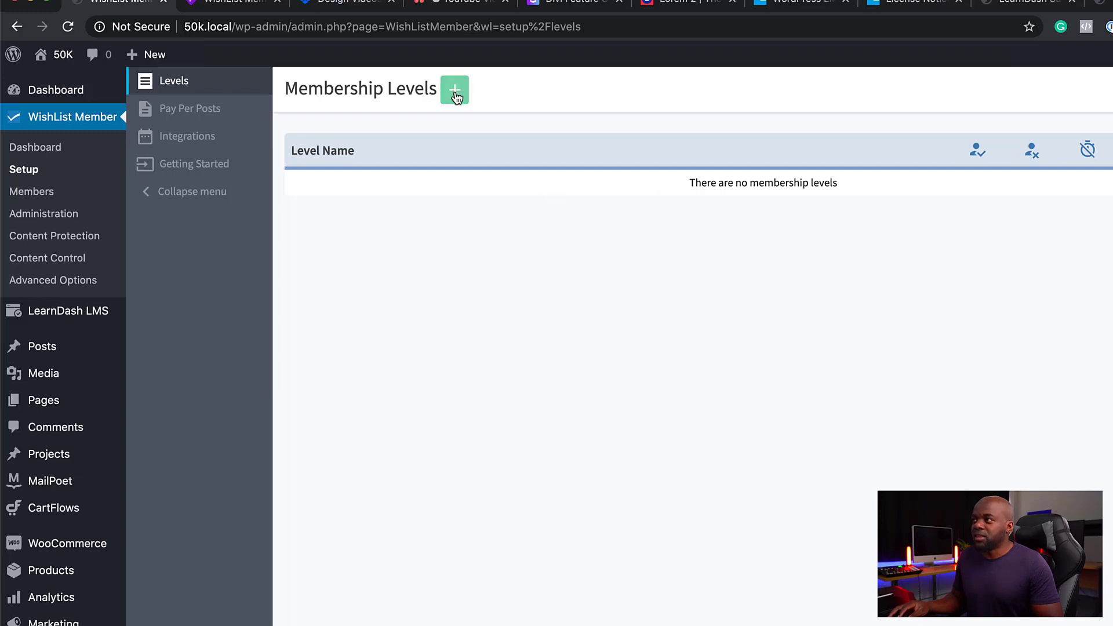
left_click(455, 93)
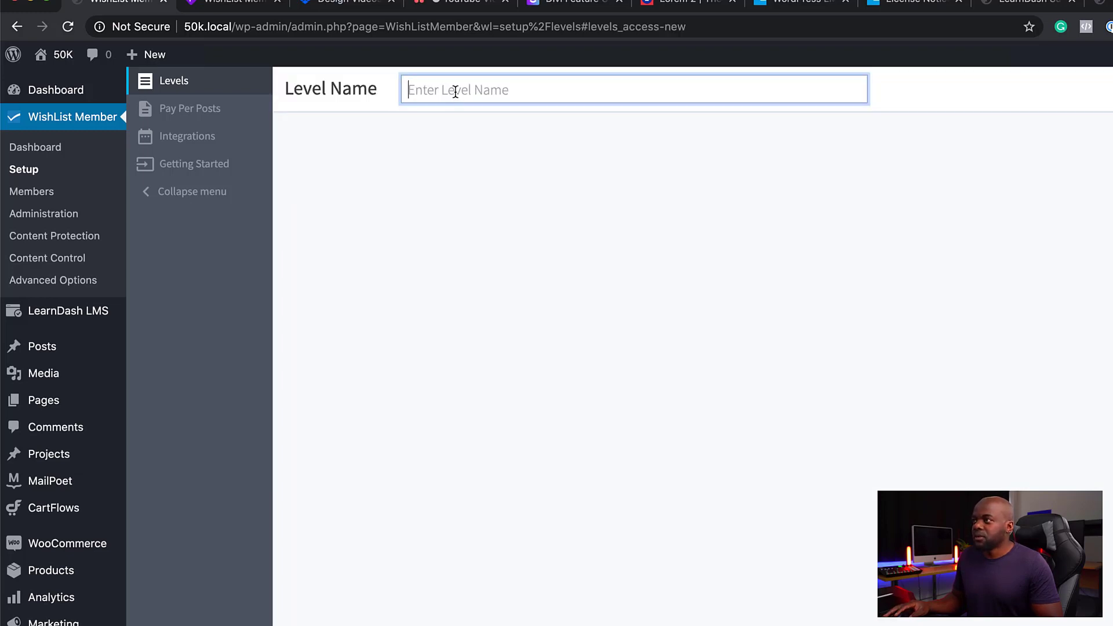
left_click(455, 91)
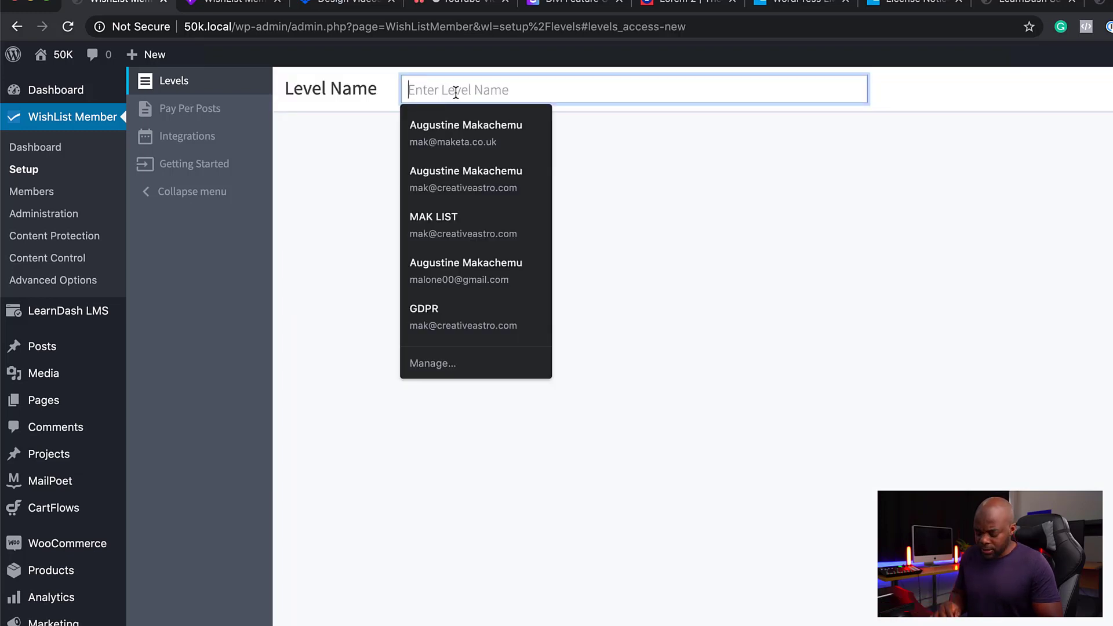
type("Bought My Course")
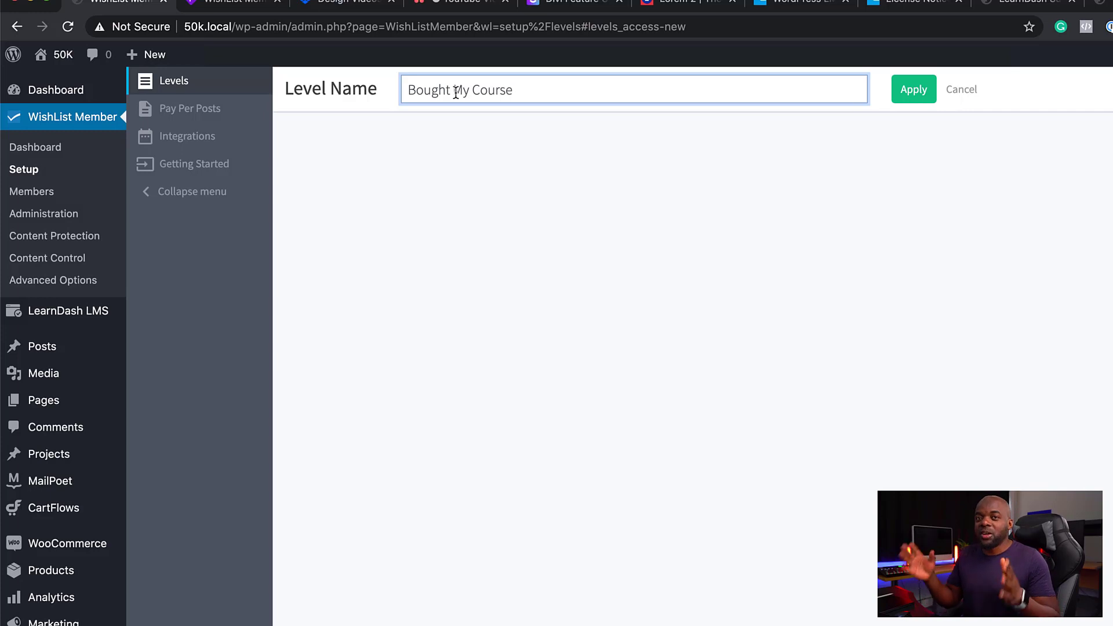
left_click(913, 97)
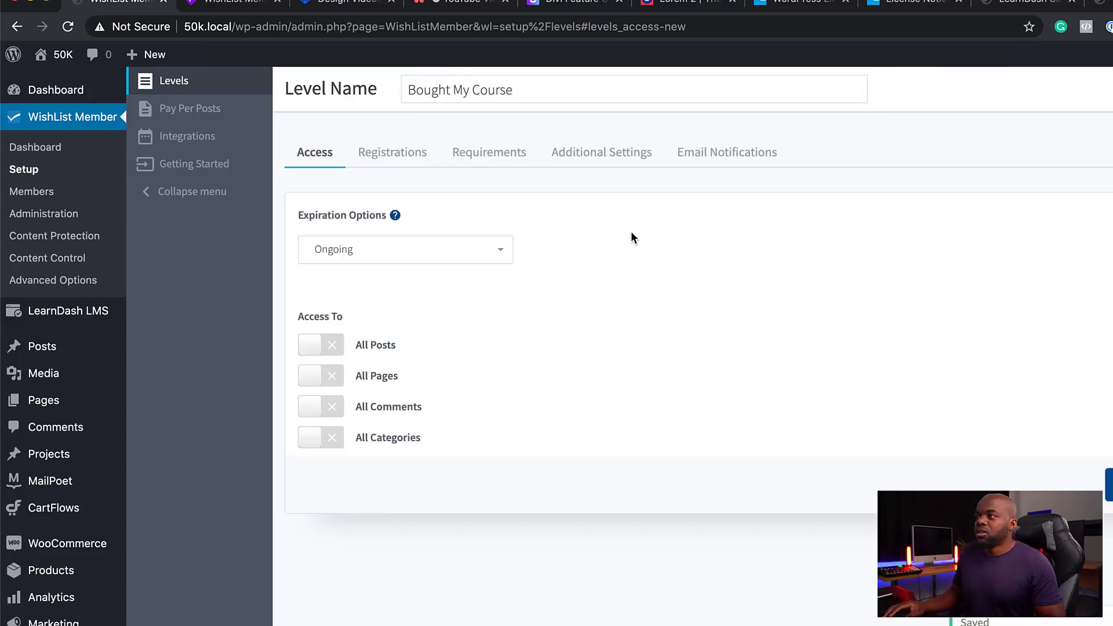
left_click(407, 160)
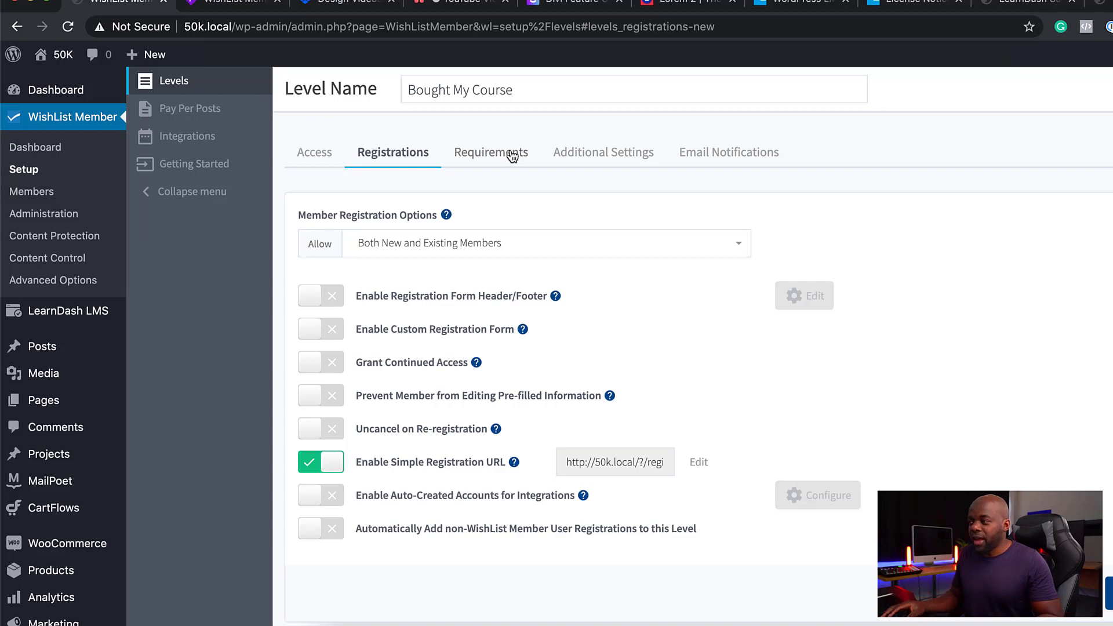
left_click(314, 159)
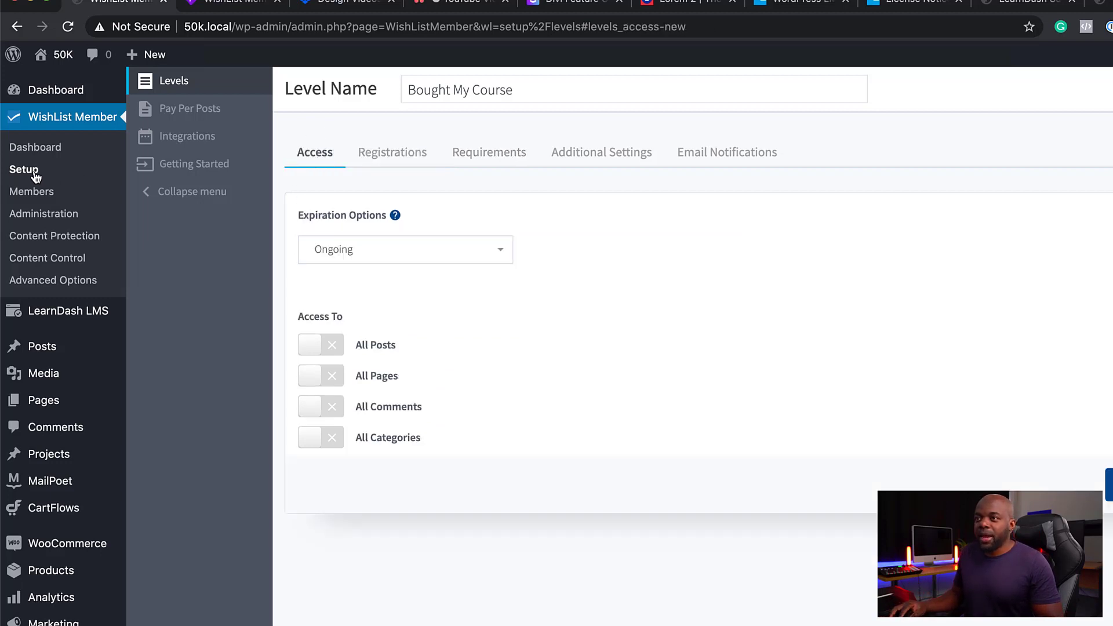
Edit the My Course WooCommerce link to grant the Bought My Course level, then save and close
left_click(192, 138)
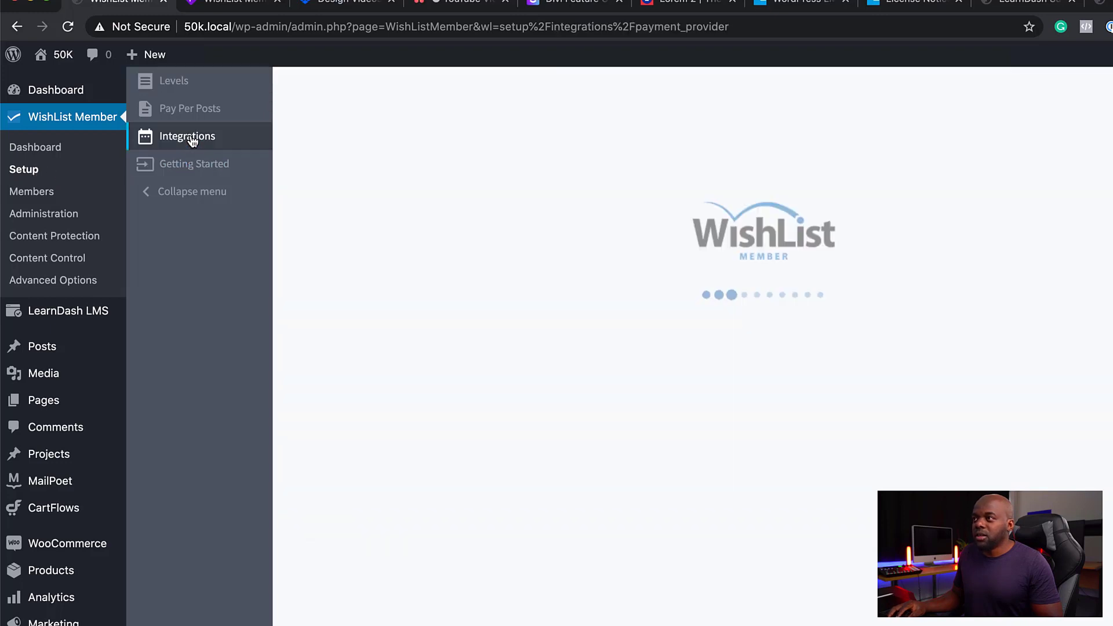
left_click(371, 191)
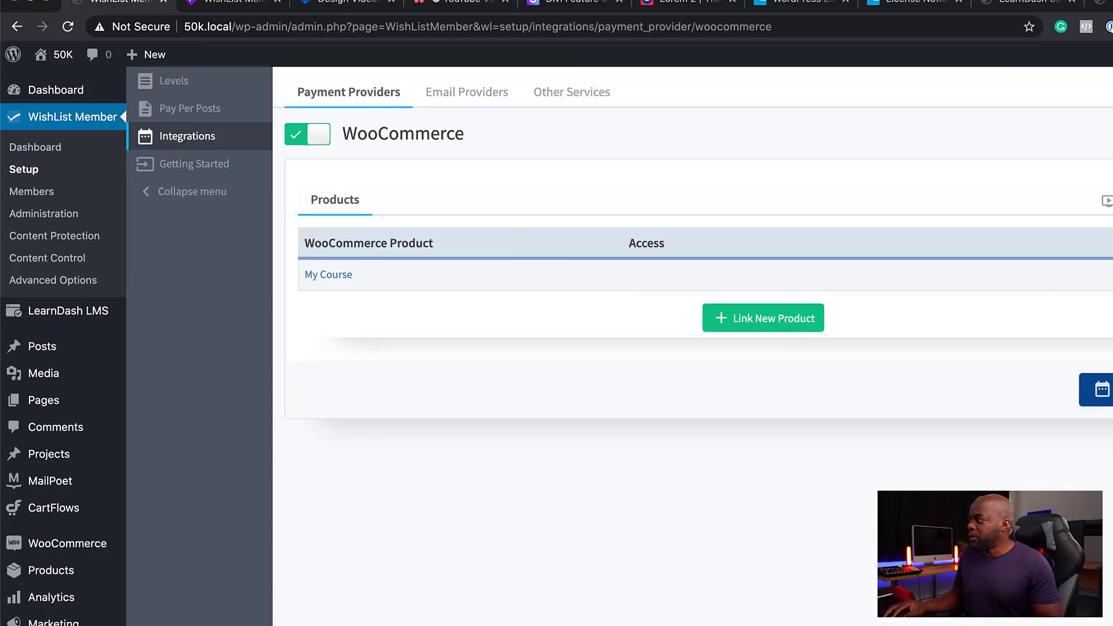
left_click(762, 317)
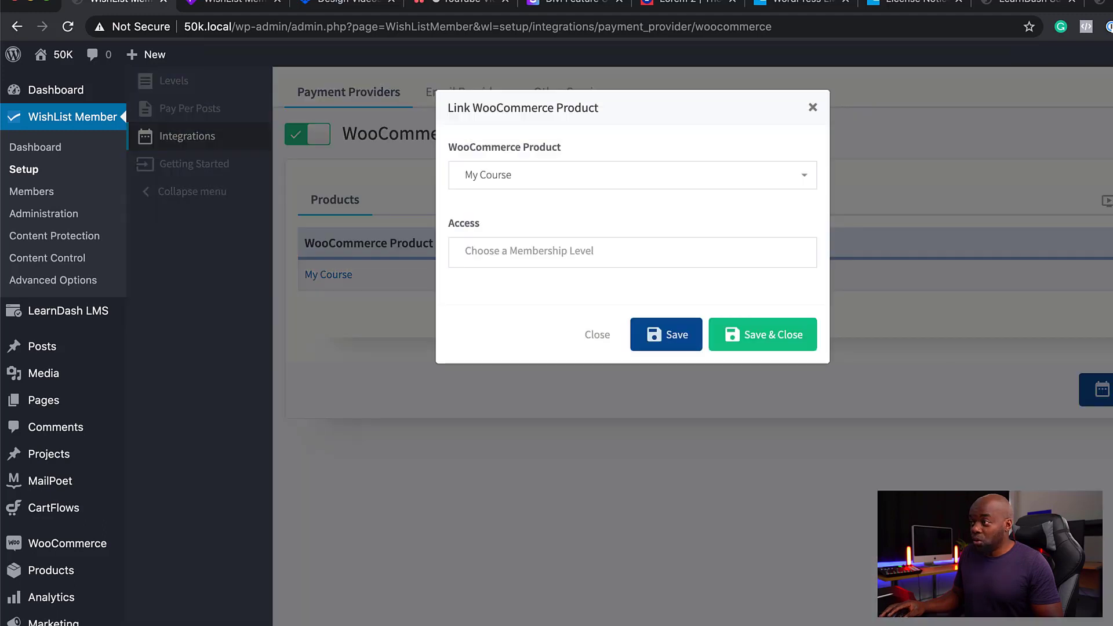
left_click(562, 257)
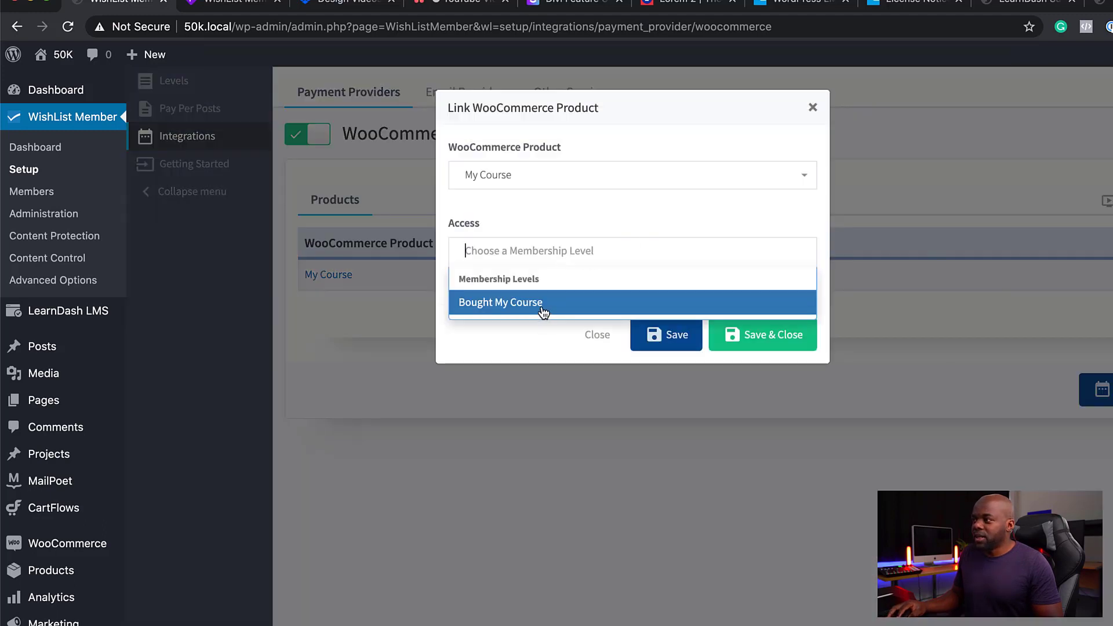
left_click(542, 303)
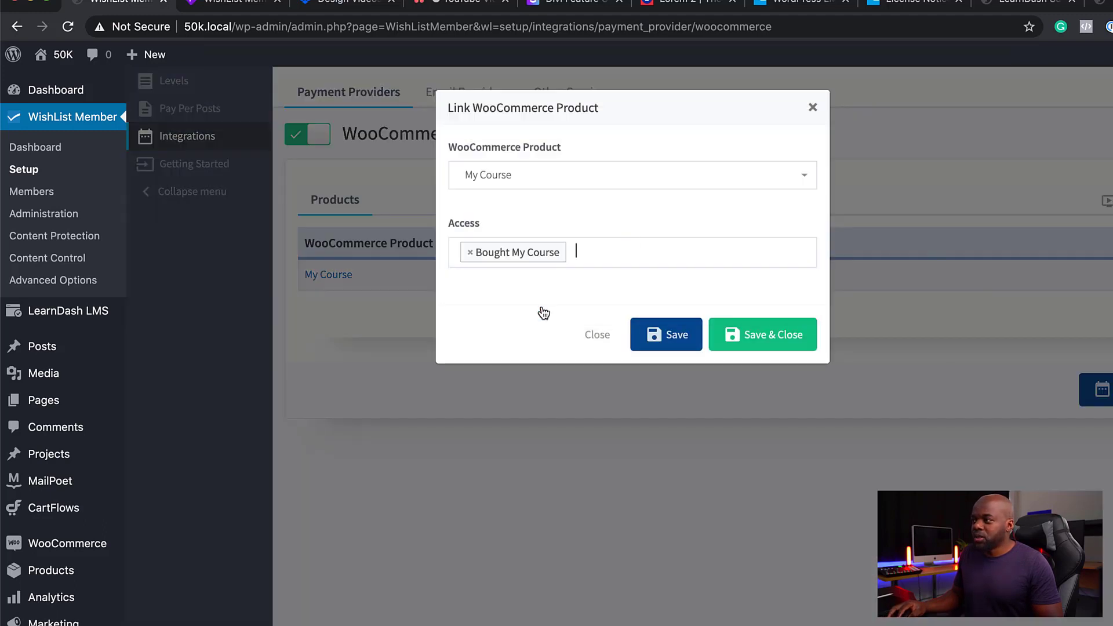
left_click(685, 341)
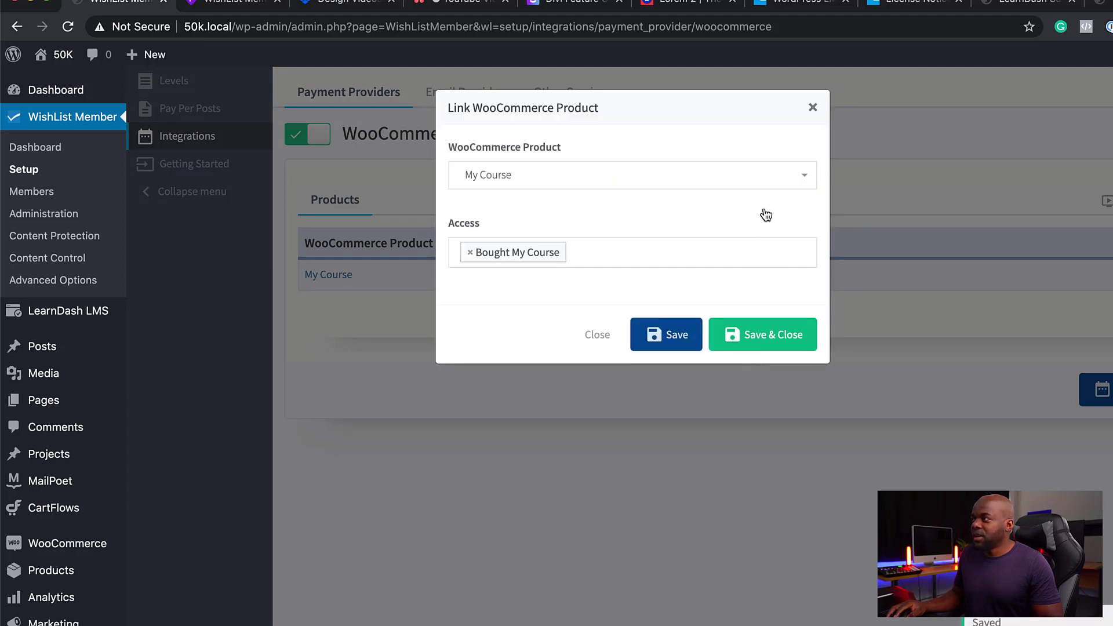
left_click(768, 335)
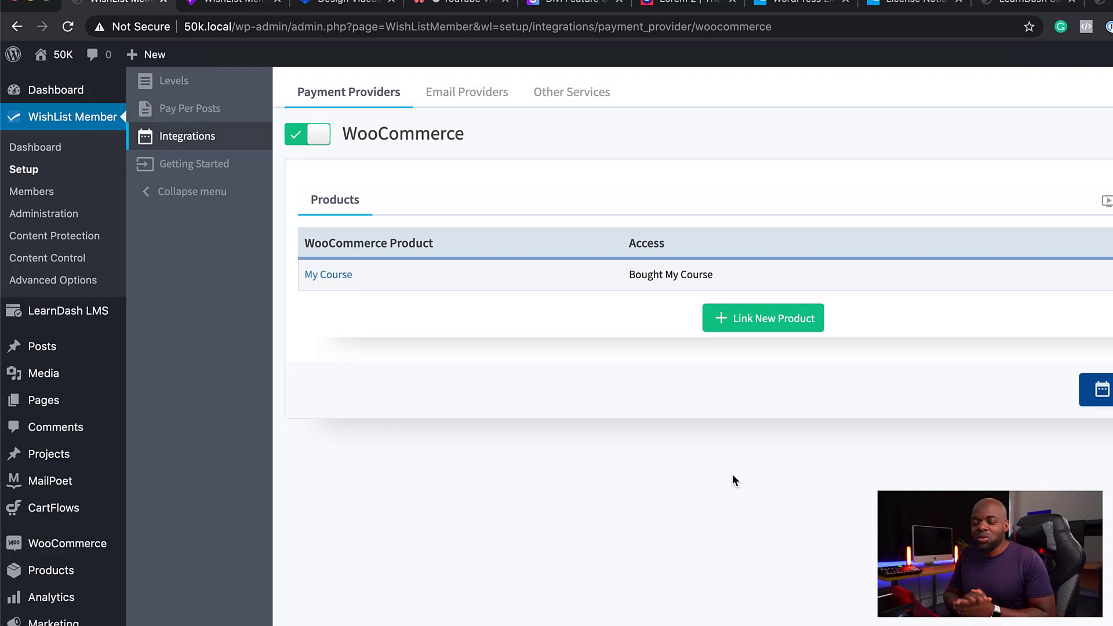
Reopen the My Course product from Products > All Products
mouse_move(117, 499)
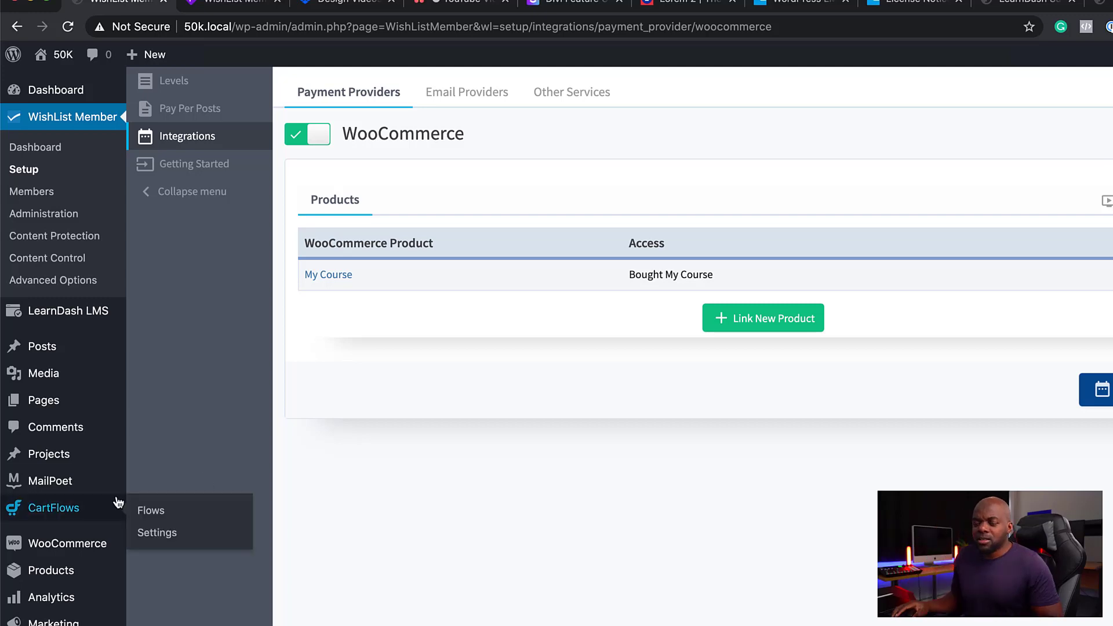
mouse_move(85, 550)
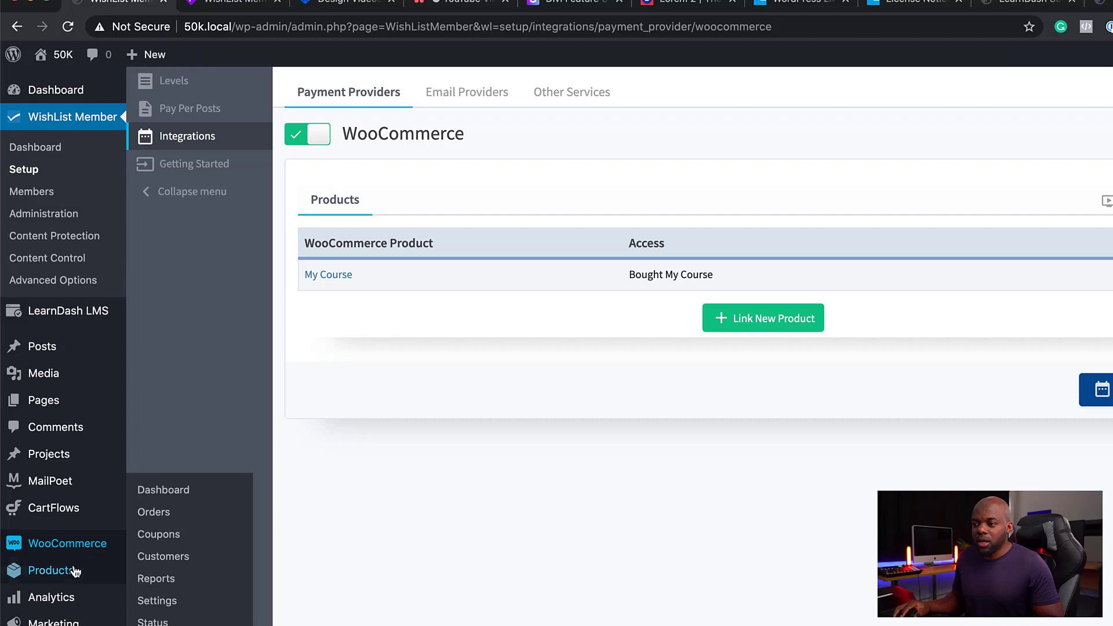
left_click(174, 557)
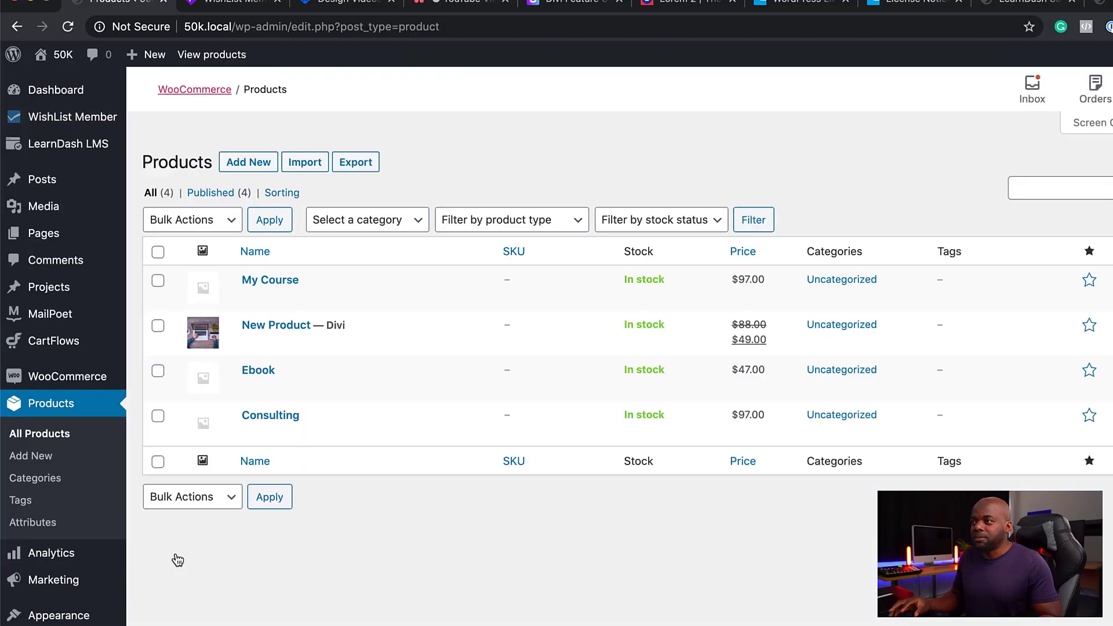
mouse_move(294, 305)
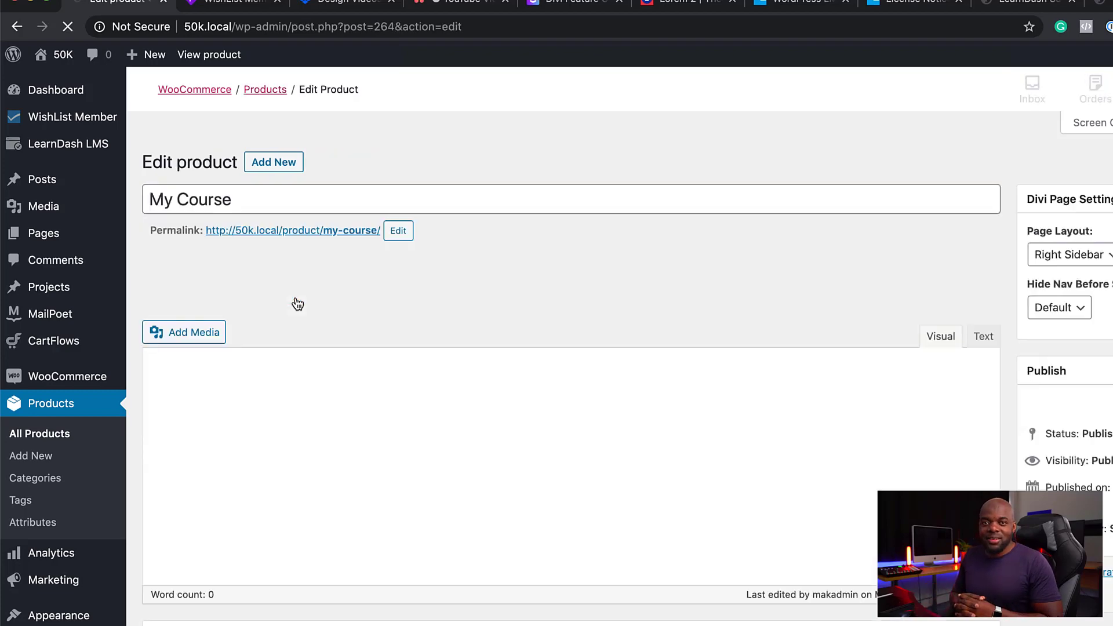
scroll(323, 441, "down", 4)
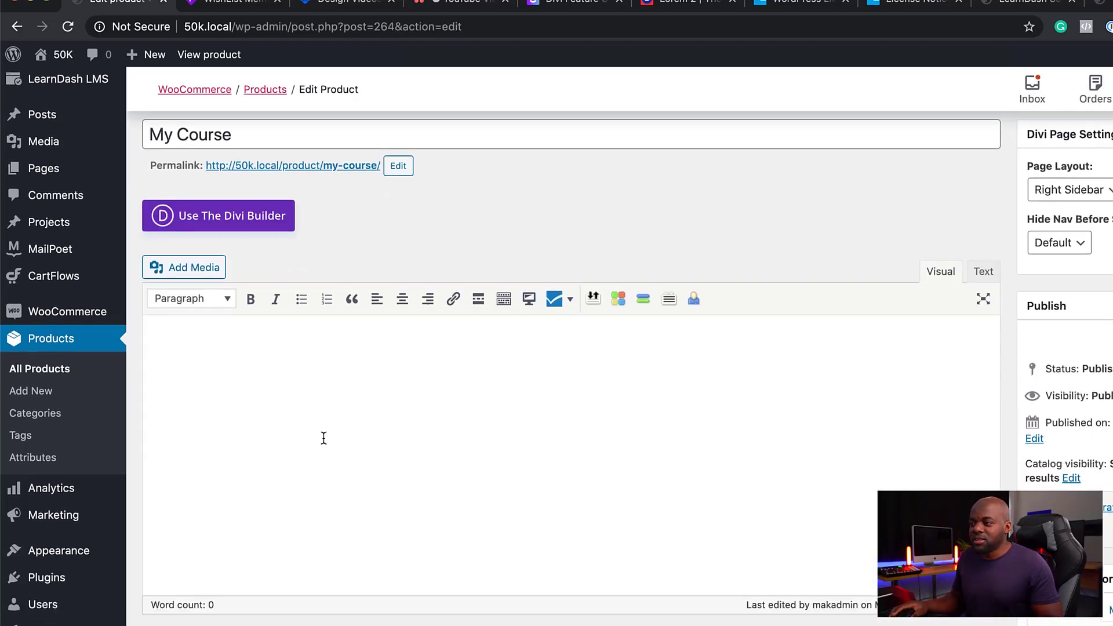
scroll(323, 443, "down", 3)
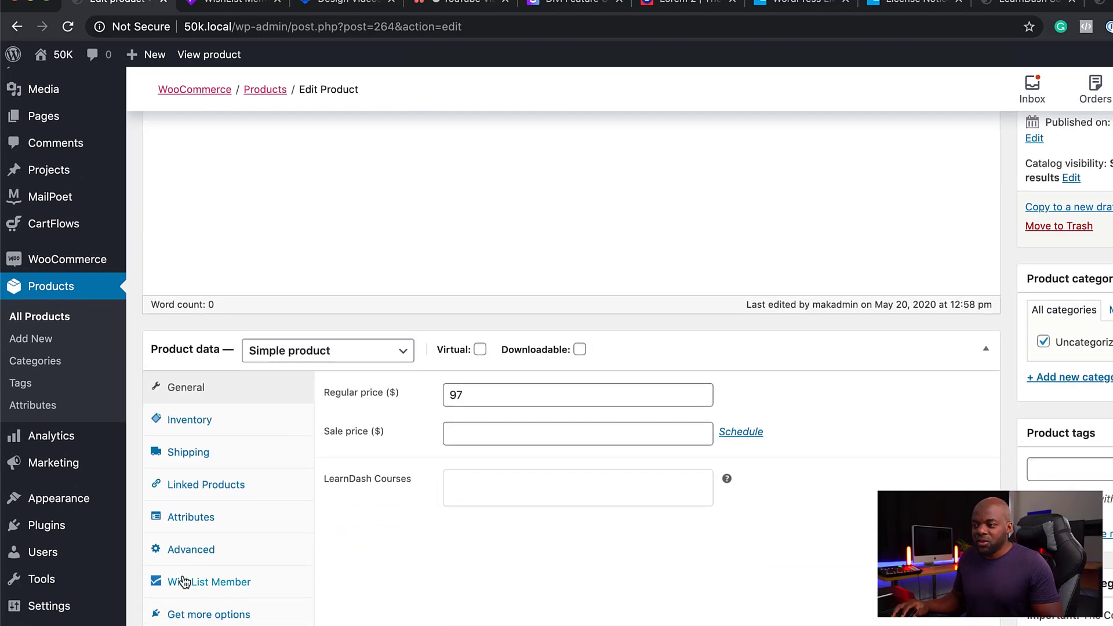
Review the WishList Member, Advanced and Get more options tabs in My Course's product data
left_click(245, 585)
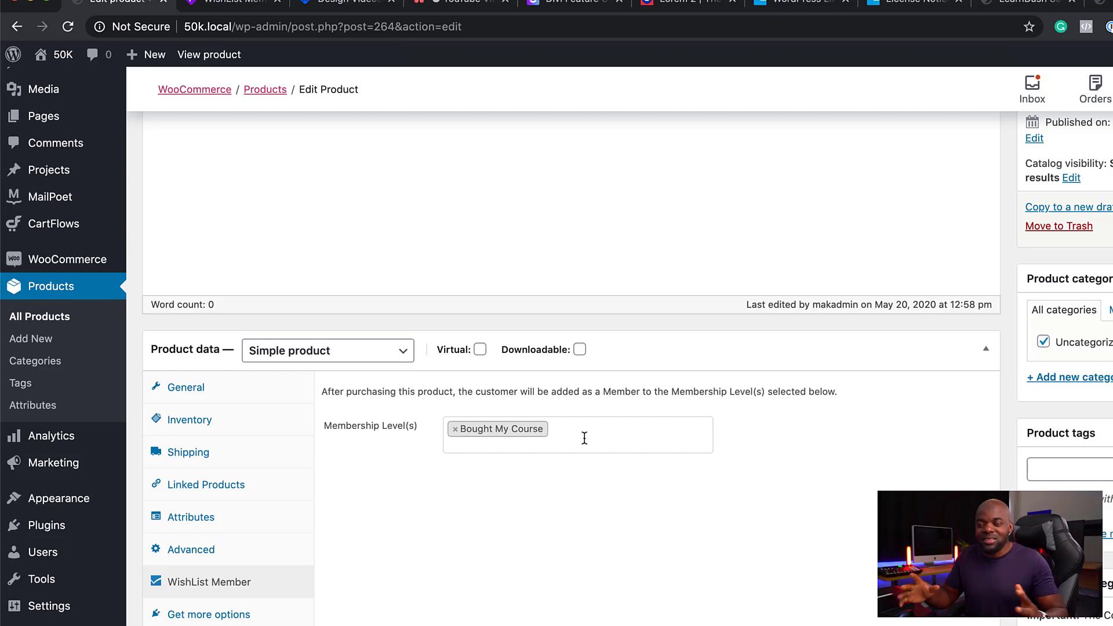
left_click(257, 554)
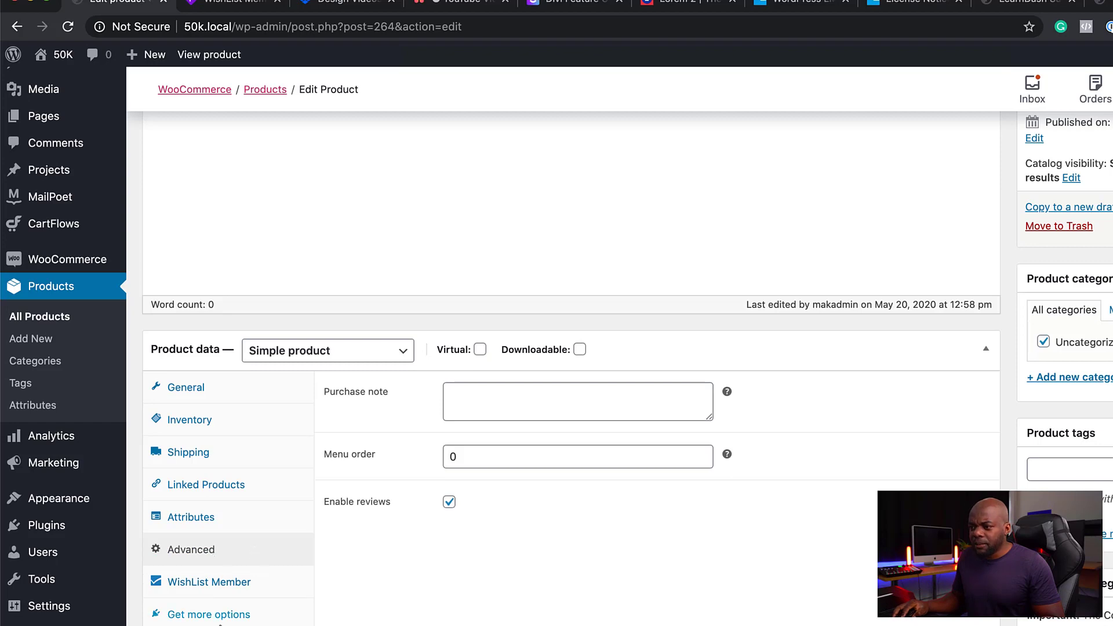
scroll(248, 594, "down", 1)
left_click(238, 585)
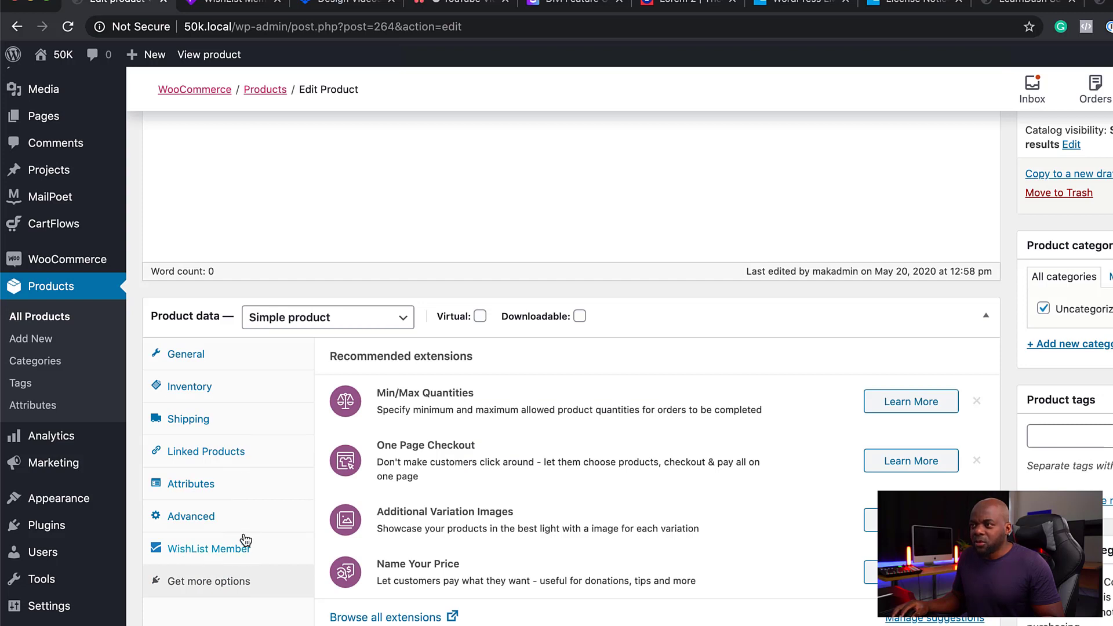
Change My Course's product type from Simple product to Course and open the LearnDash Courses field
left_click(326, 321)
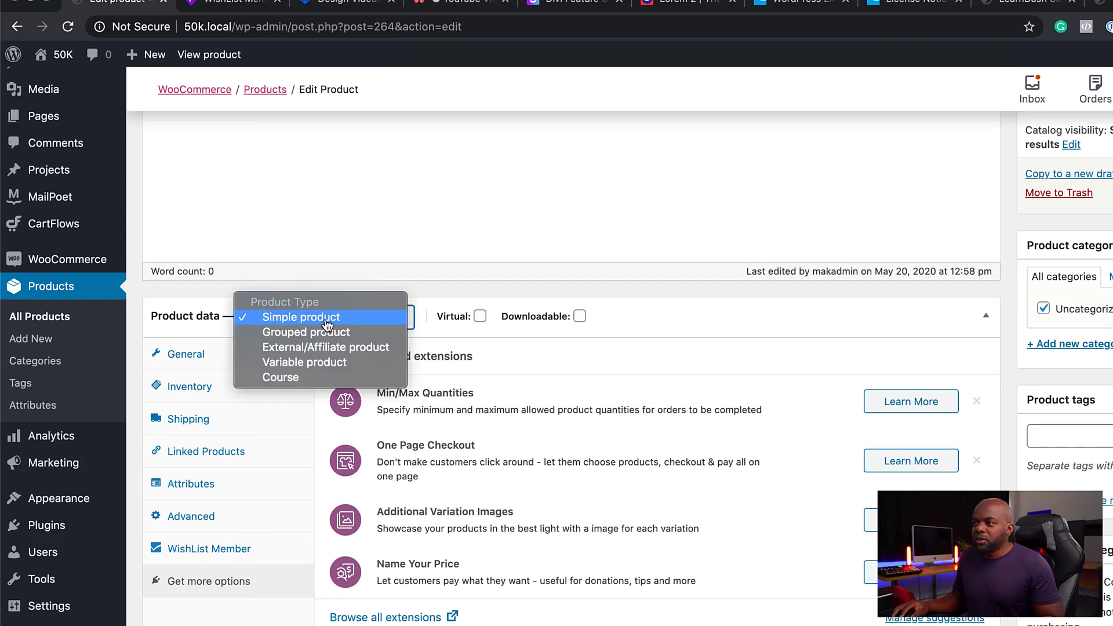
left_click(280, 377)
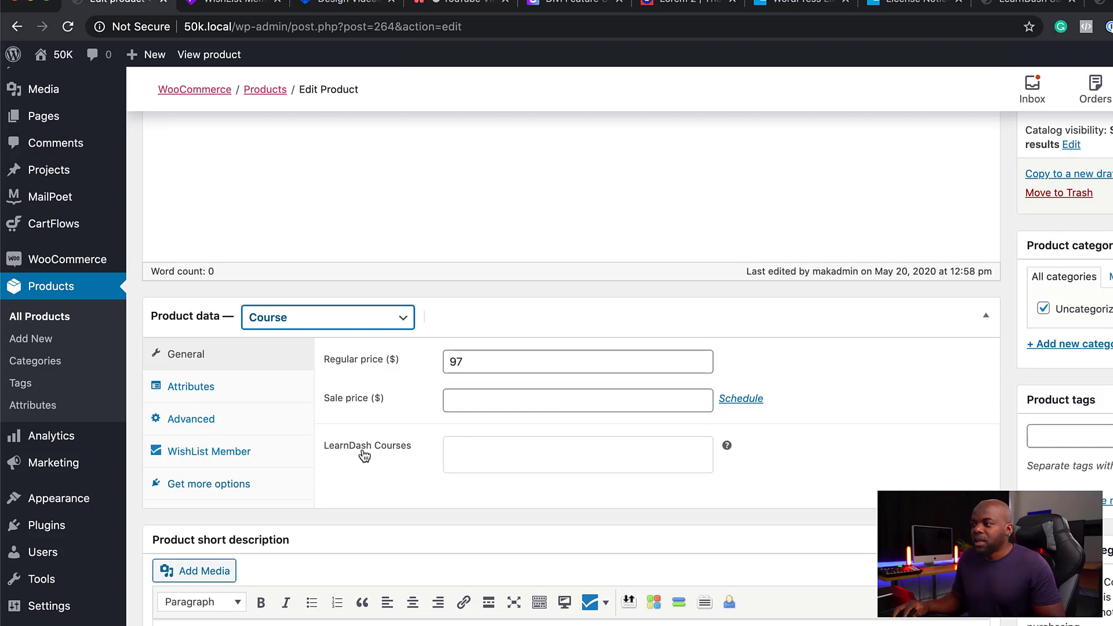
left_click(475, 451)
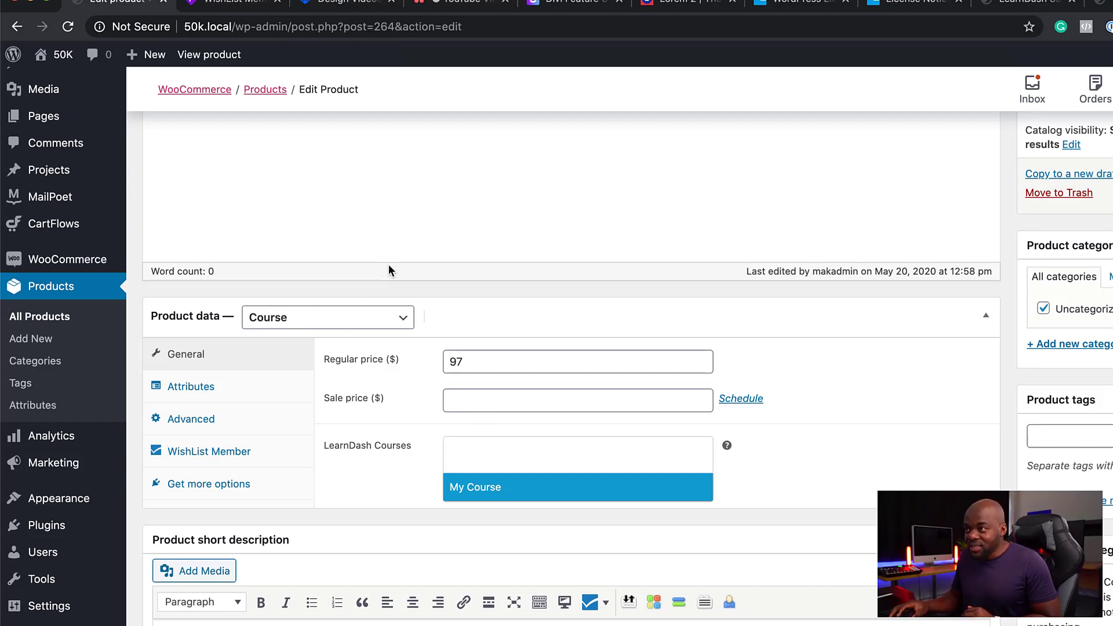
Select the My Course course in the product's LearnDash Courses field
scroll(408, 282, "up", 6)
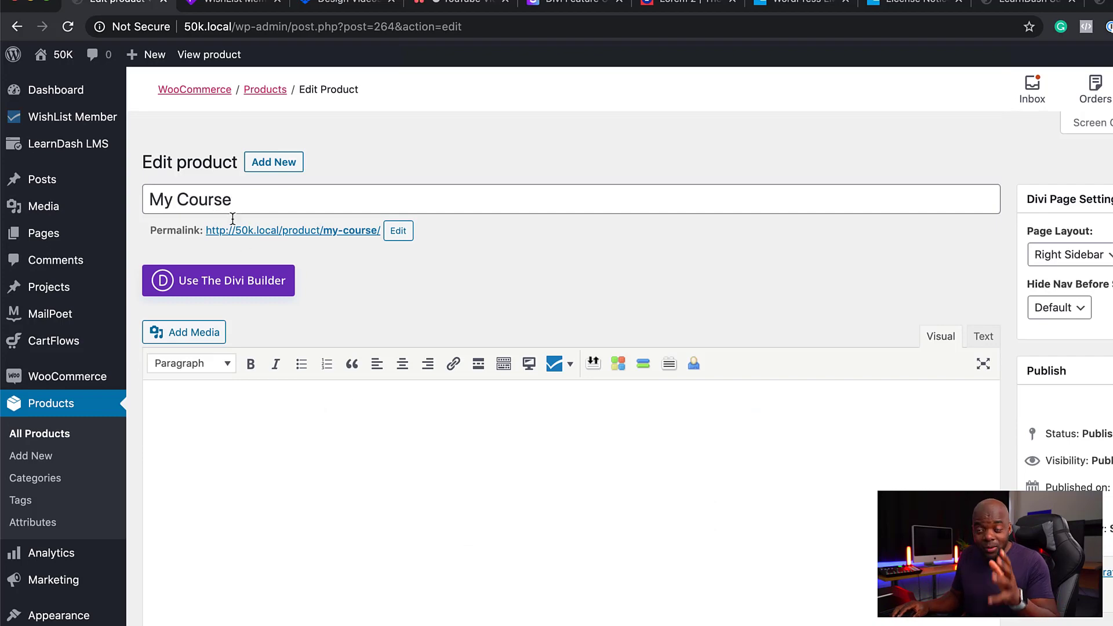
scroll(372, 410, "down", 7)
left_click(484, 452)
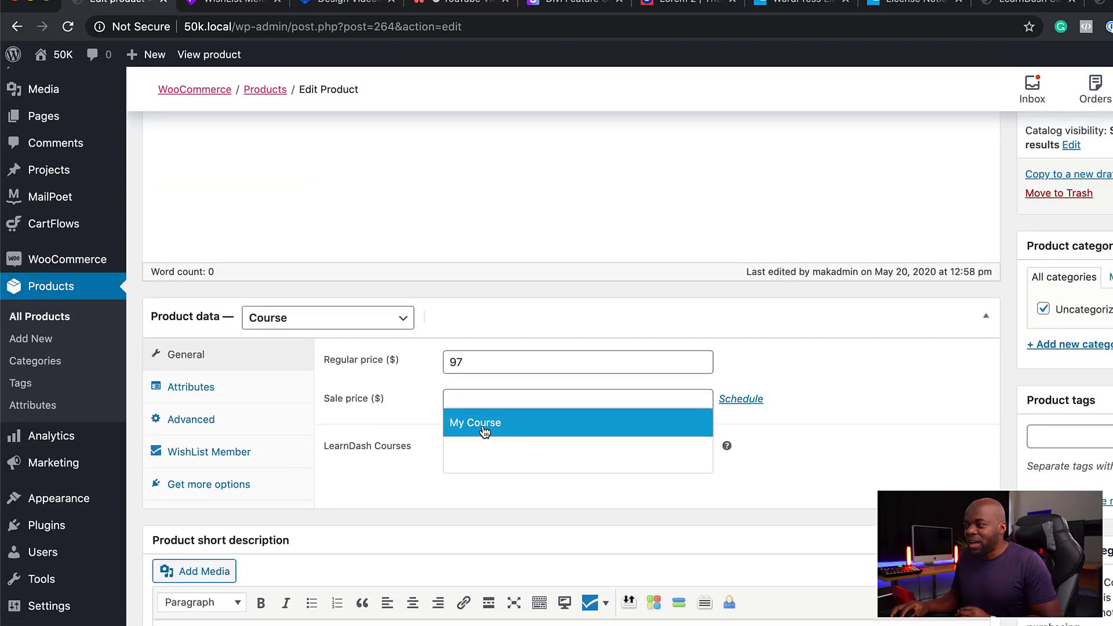
left_click(484, 429)
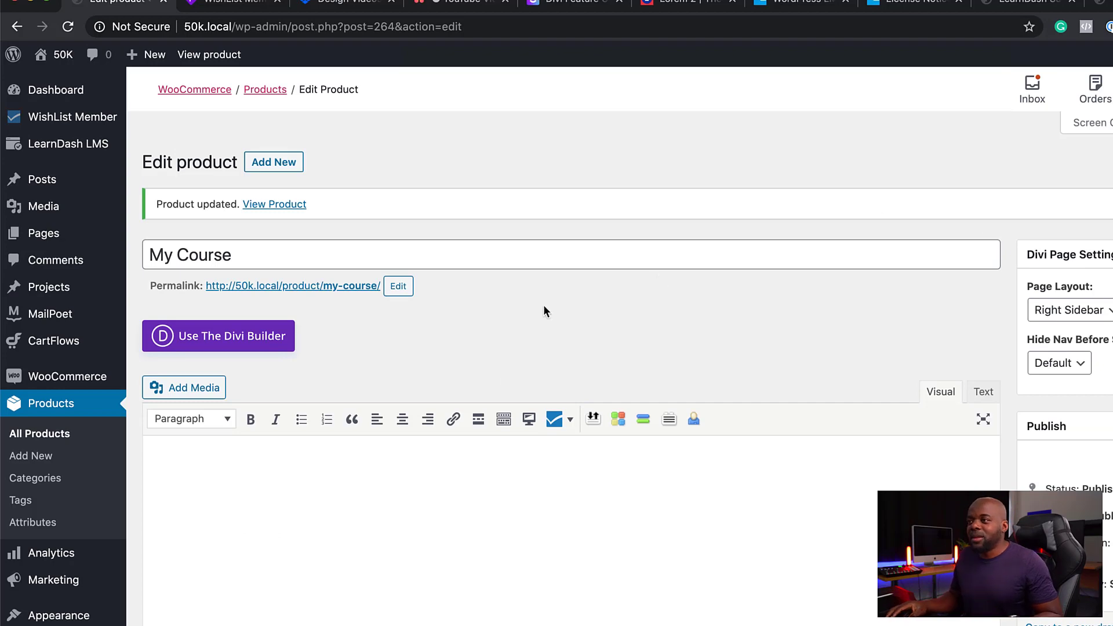
scroll(504, 377, "down", 10)
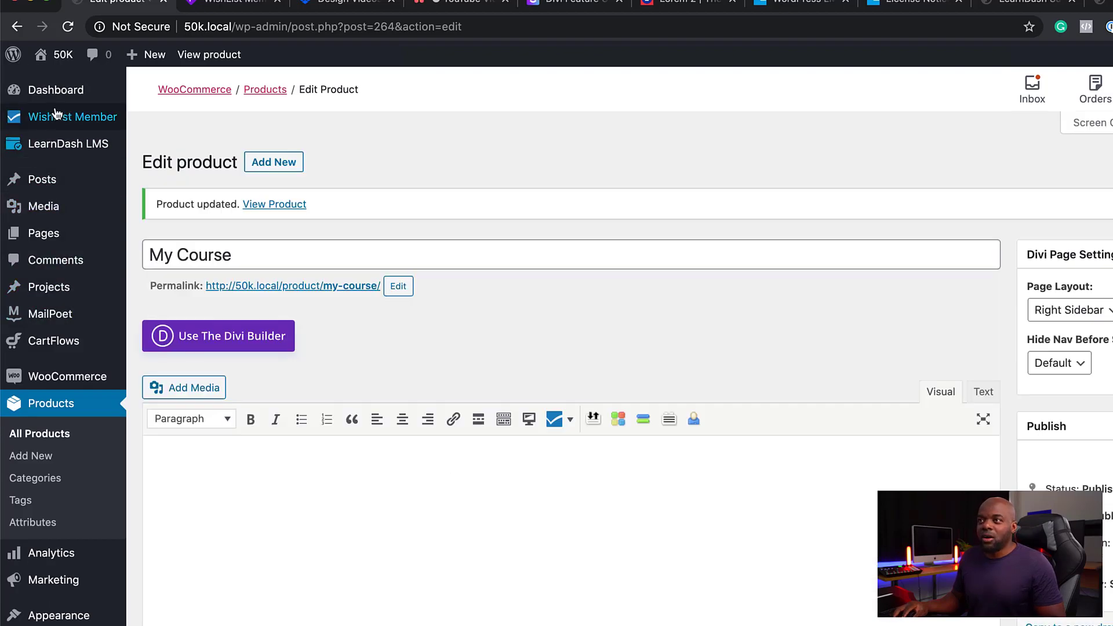
From WishList Member Setup, view the Bought My Course level's Payment Providers, confirming WooCommerce is active
mouse_move(56, 127)
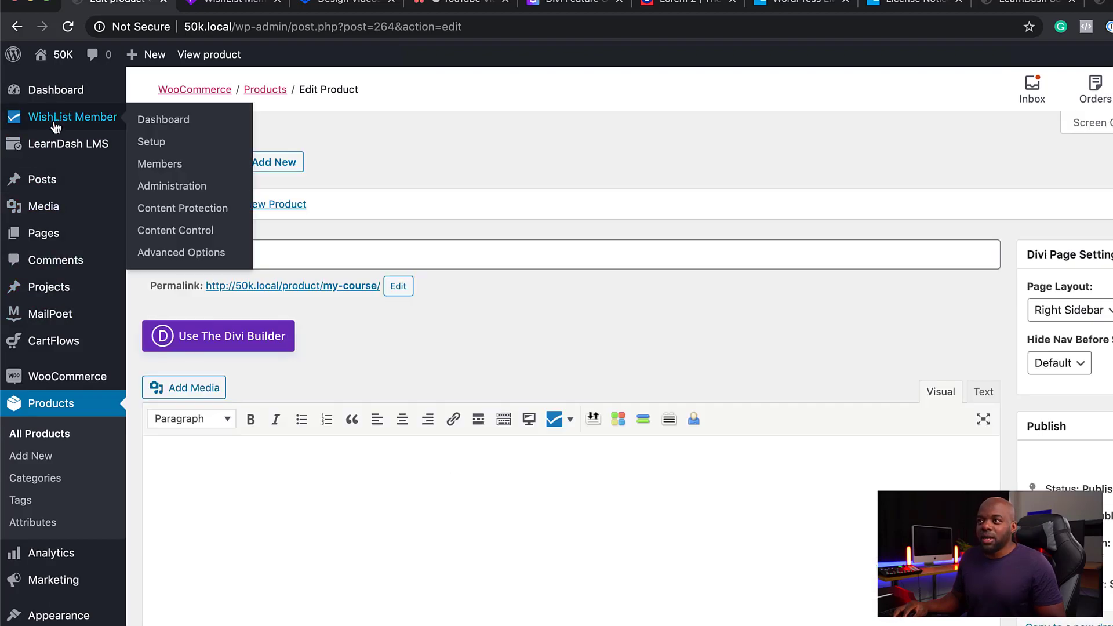
left_click(153, 147)
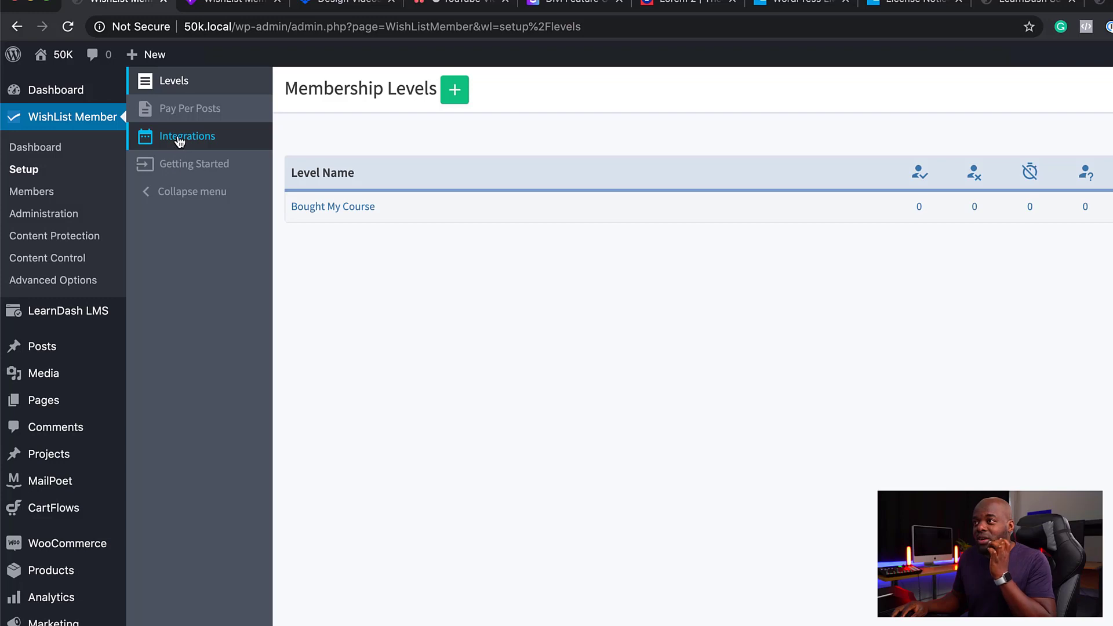
left_click(455, 90)
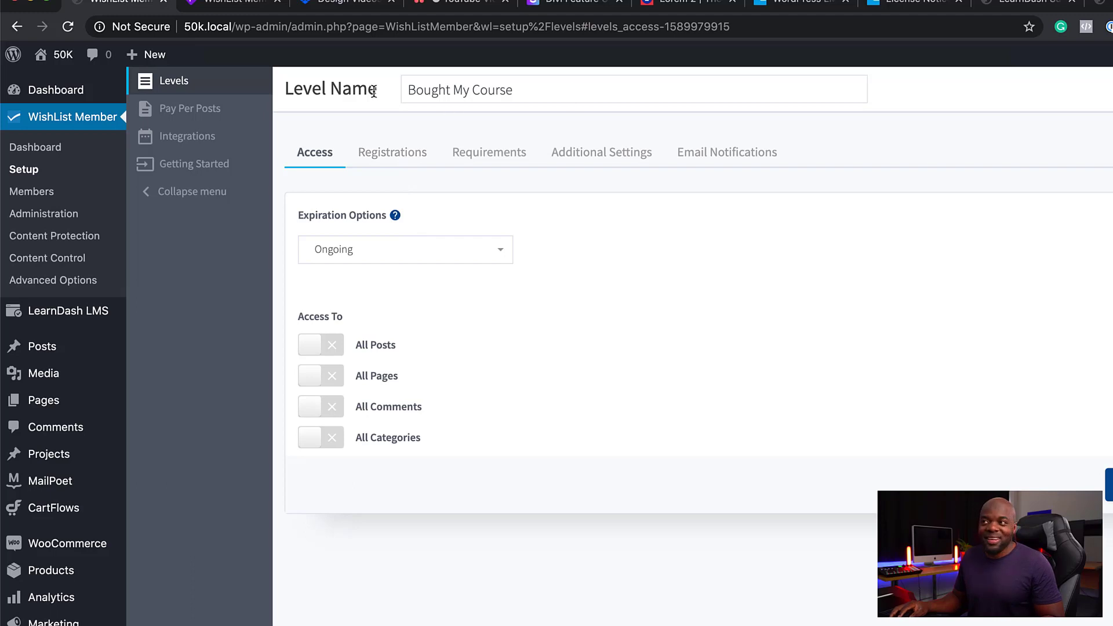
left_click(182, 138)
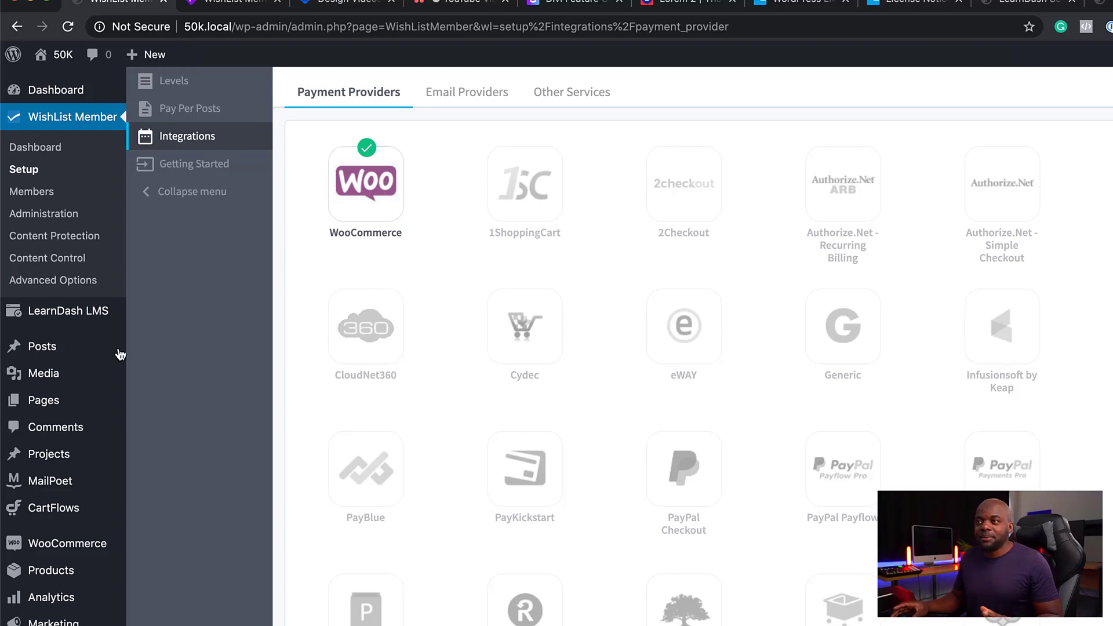
scroll(84, 574, "down", 1)
scroll(84, 576, "down", 3)
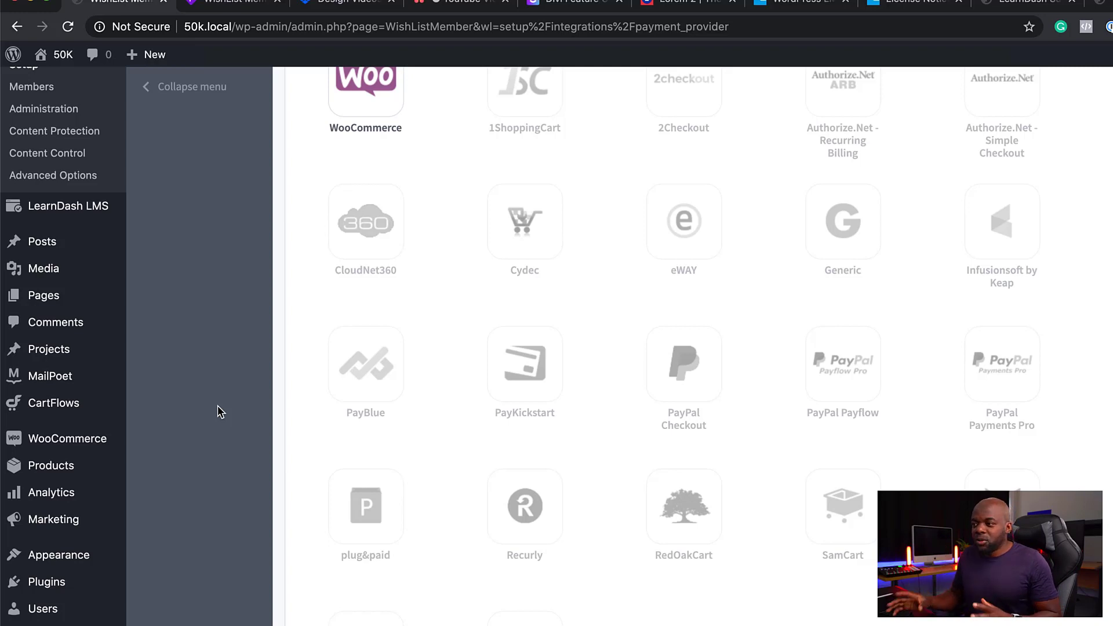
mouse_move(84, 441)
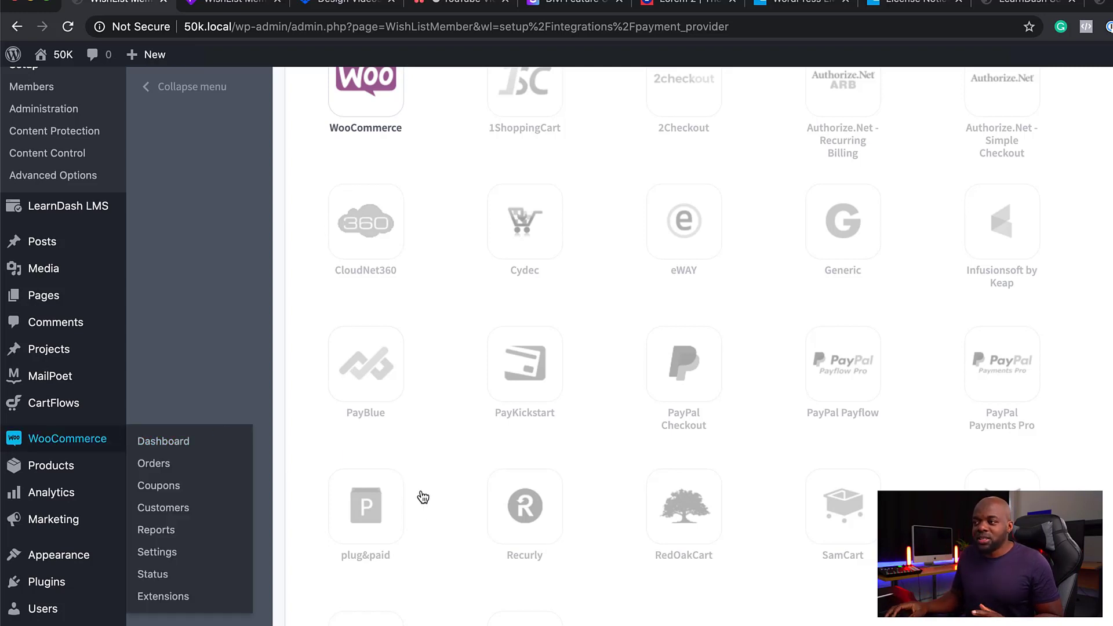
scroll(423, 502, "up", 3)
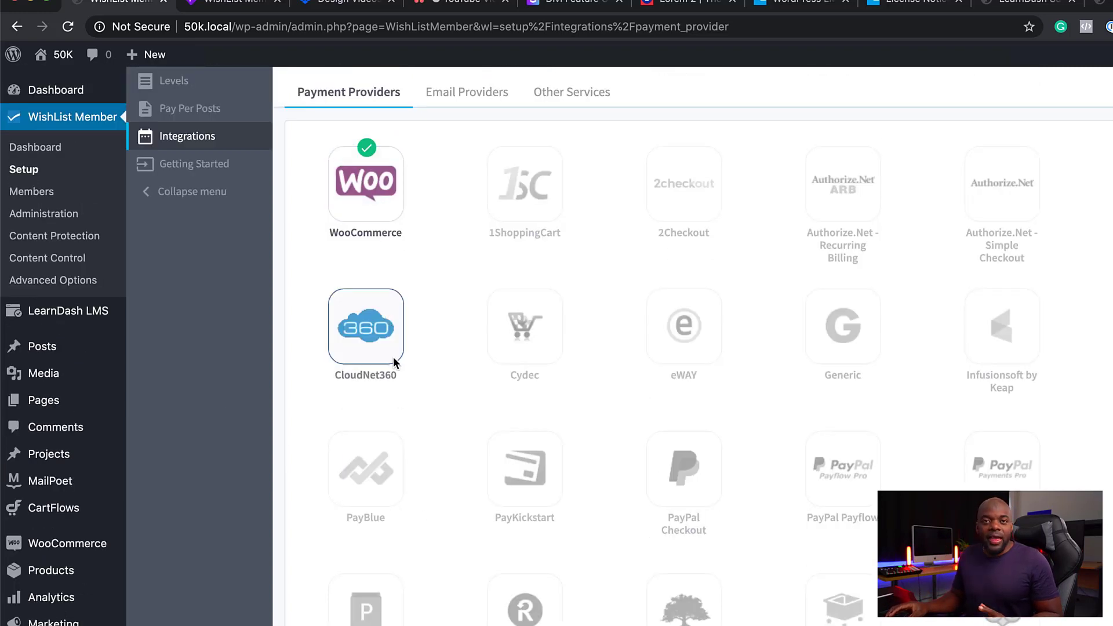